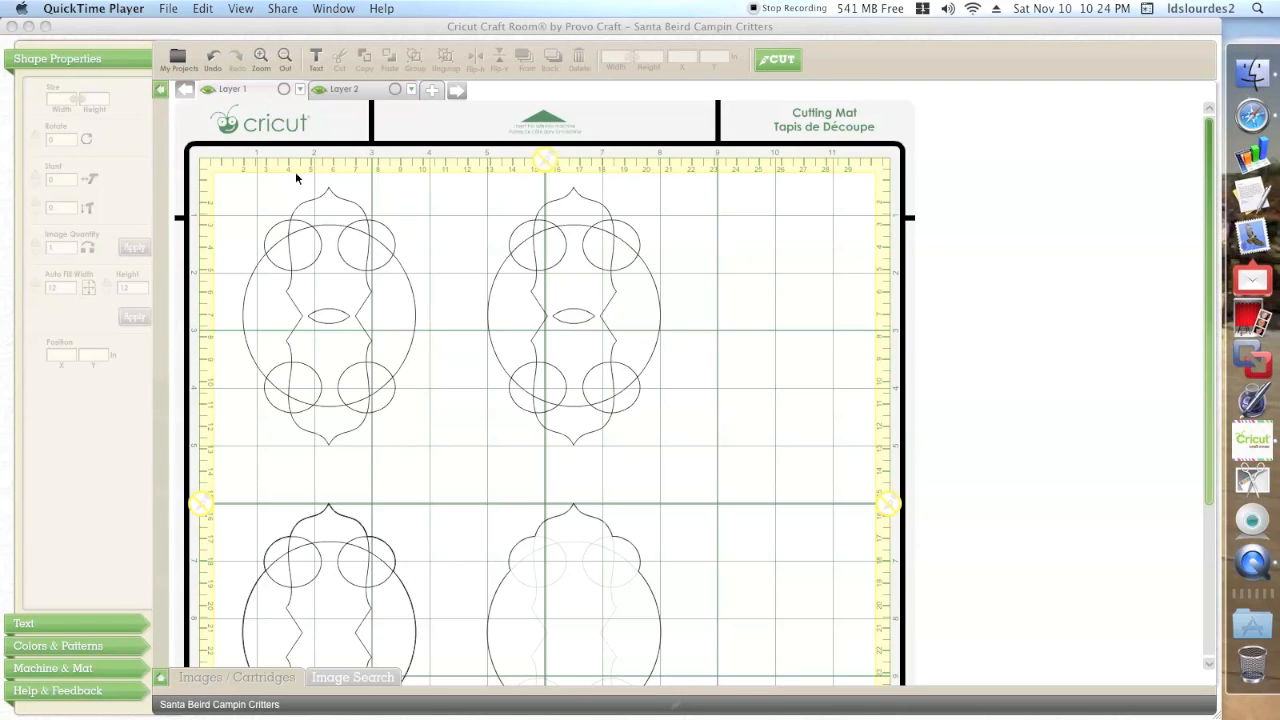
- Fill the shapes on Layer 1 with black and check the selection extent of the upper-left shape
{"action": "left_click", "coordinate": [283, 87]}
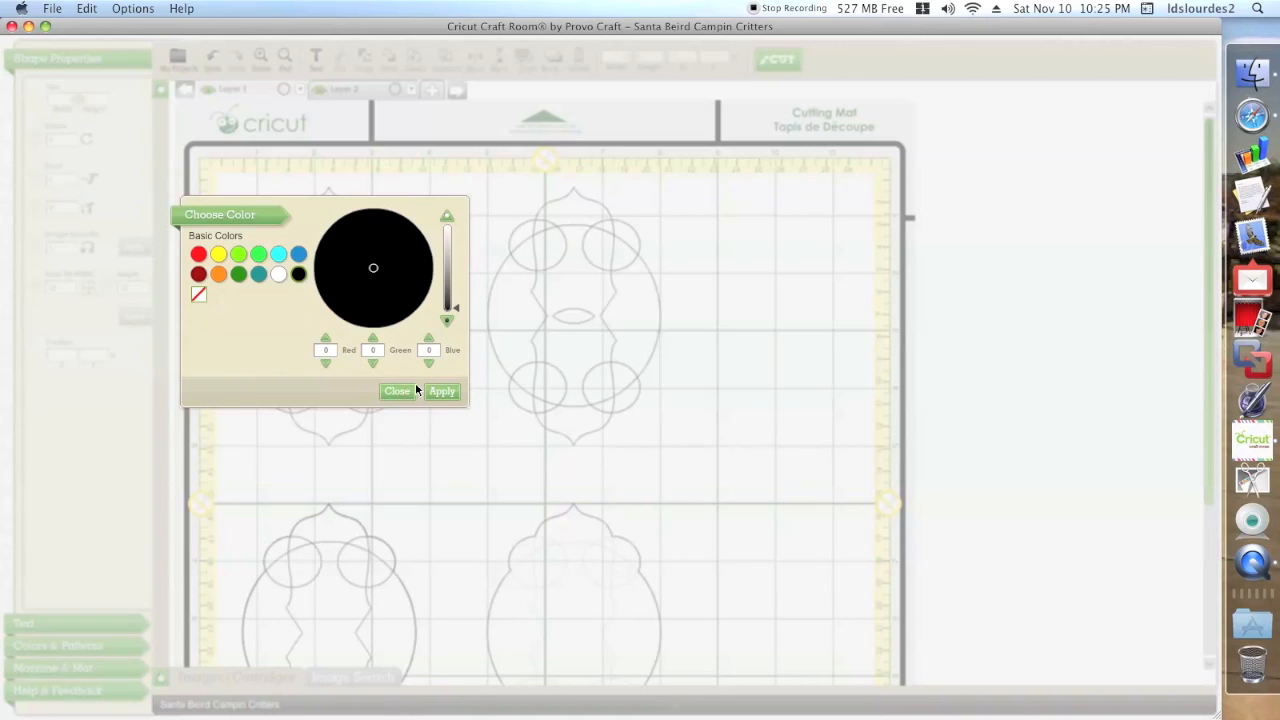
{"action": "left_click", "coordinate": [440, 392]}
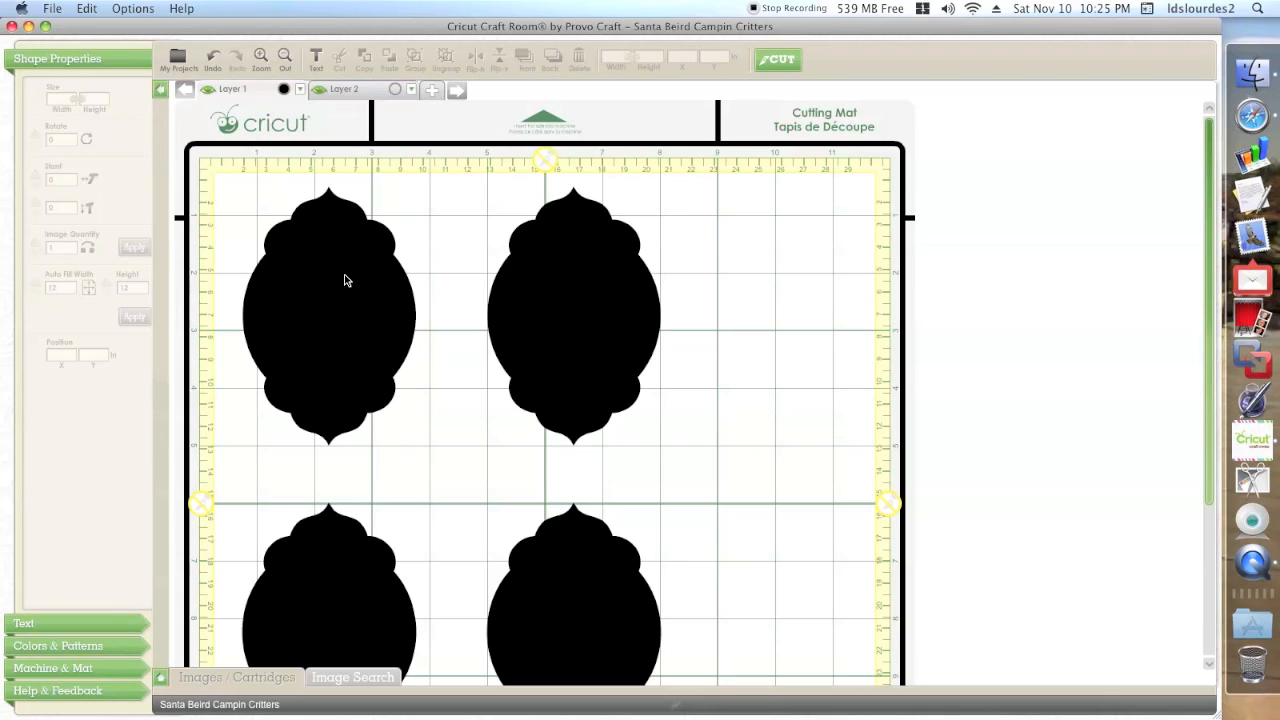
{"action": "left_click_drag", "start_coordinate": [309, 191], "coordinate": [404, 322]}
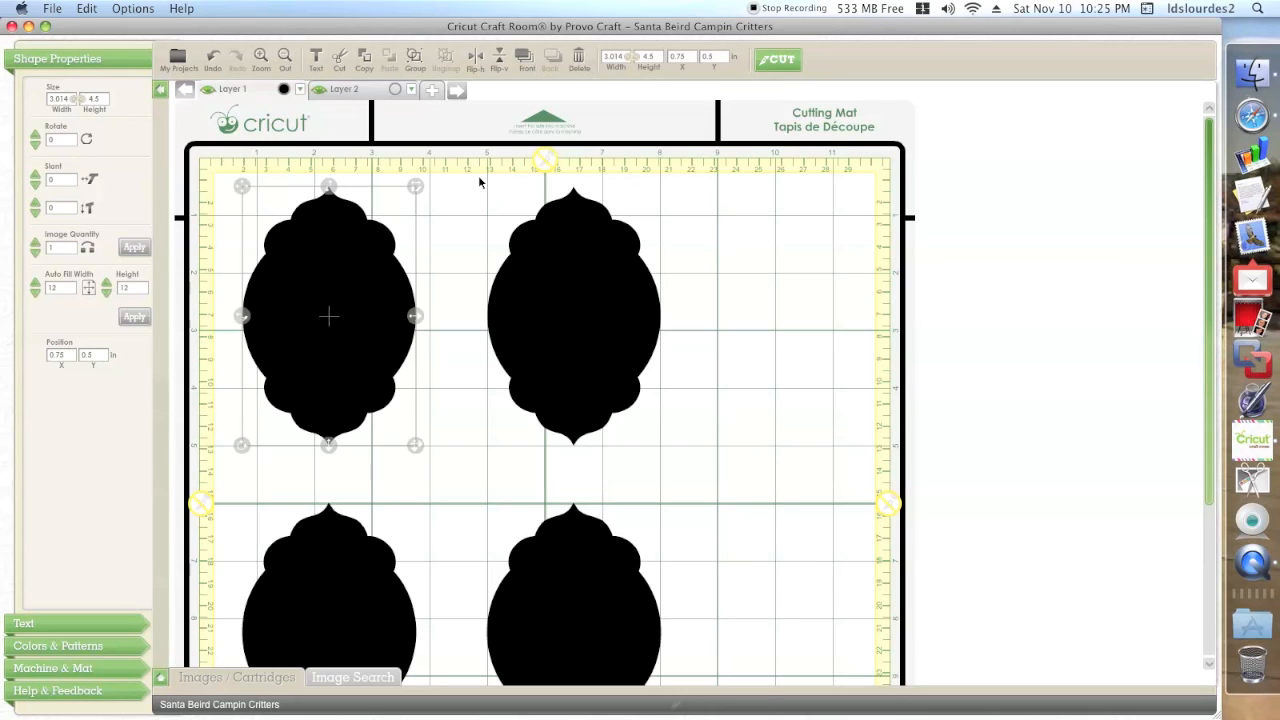
{"action": "left_click", "coordinate": [463, 224]}
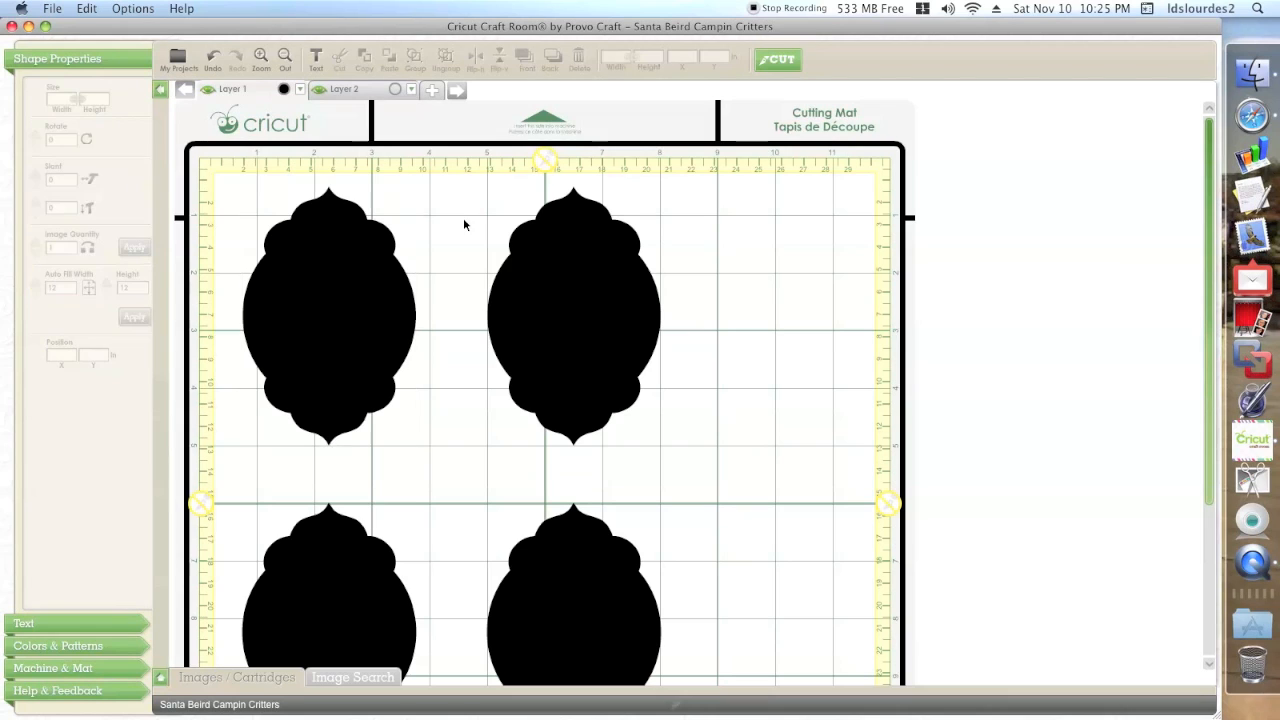
- Add the 5x7 rectangle from Cricut Craft Room Basics to the mat, beside the upper-right ornate shape
{"action": "left_click", "coordinate": [237, 677]}
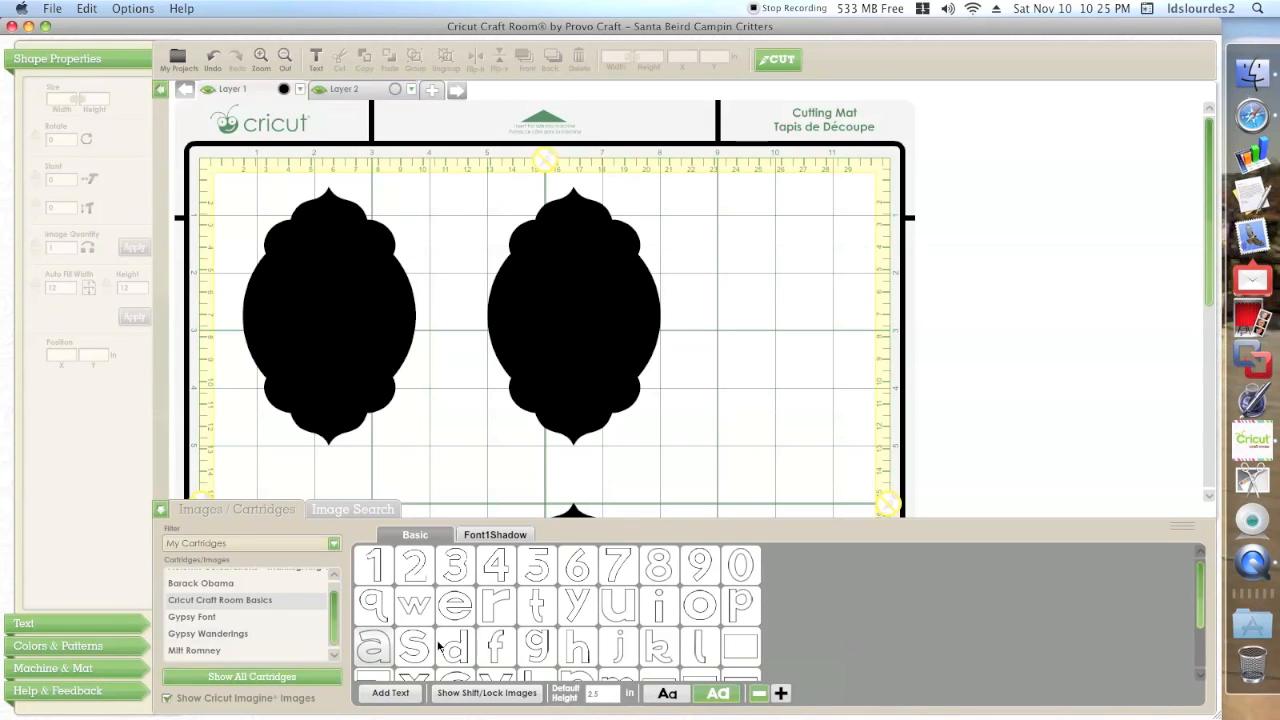
{"action": "mouse_move", "coordinate": [742, 648]}
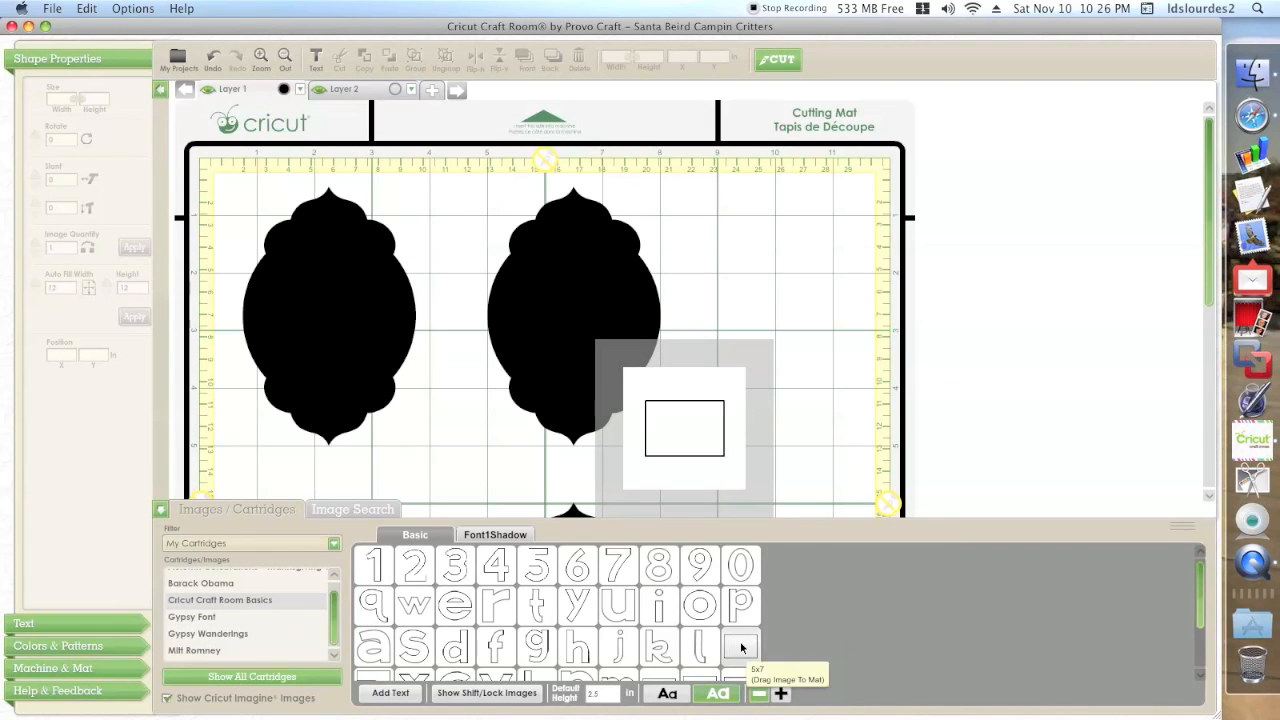
{"action": "left_click_drag", "start_coordinate": [742, 648], "coordinate": [700, 343]}
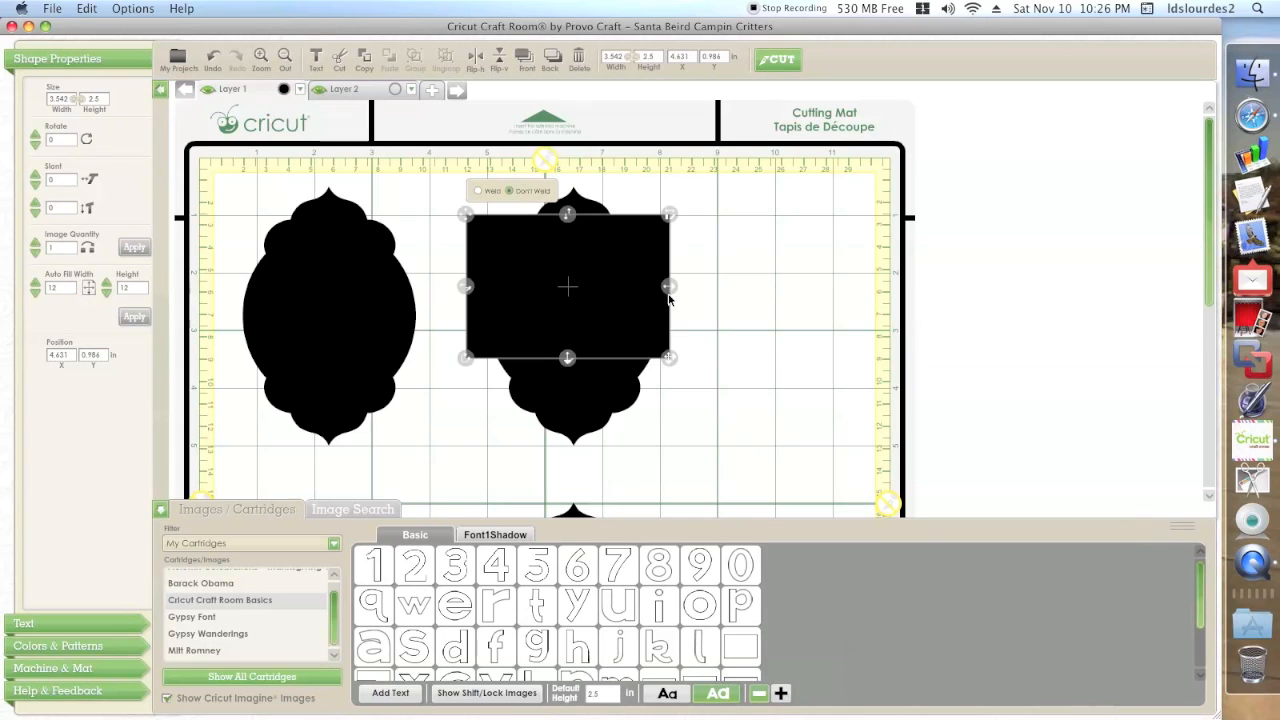
{"action": "left_click_drag", "start_coordinate": [625, 283], "coordinate": [818, 289]}
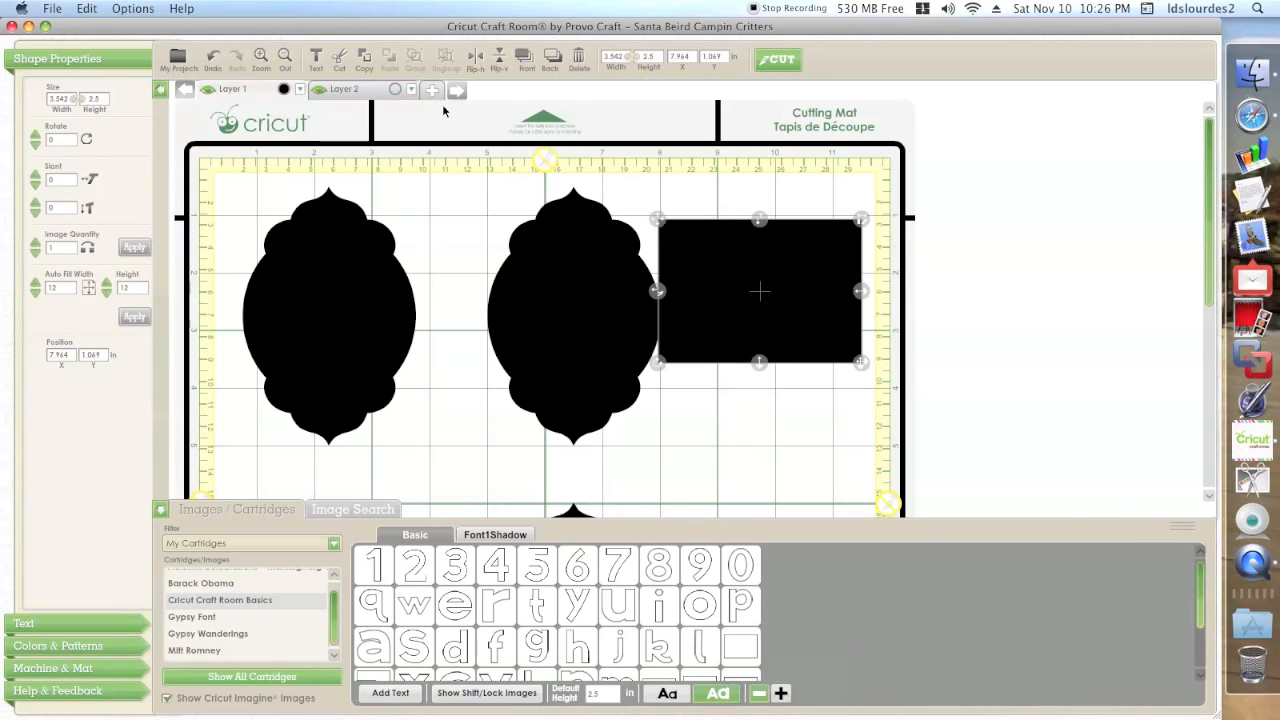
- Cut the rectangle from Layer 1 and paste it onto Layer 2, beside the upper-right ornate shape
{"action": "left_click", "coordinate": [340, 58]}
{"action": "left_click", "coordinate": [390, 58]}
{"action": "left_click_drag", "start_coordinate": [738, 408], "coordinate": [758, 289]}
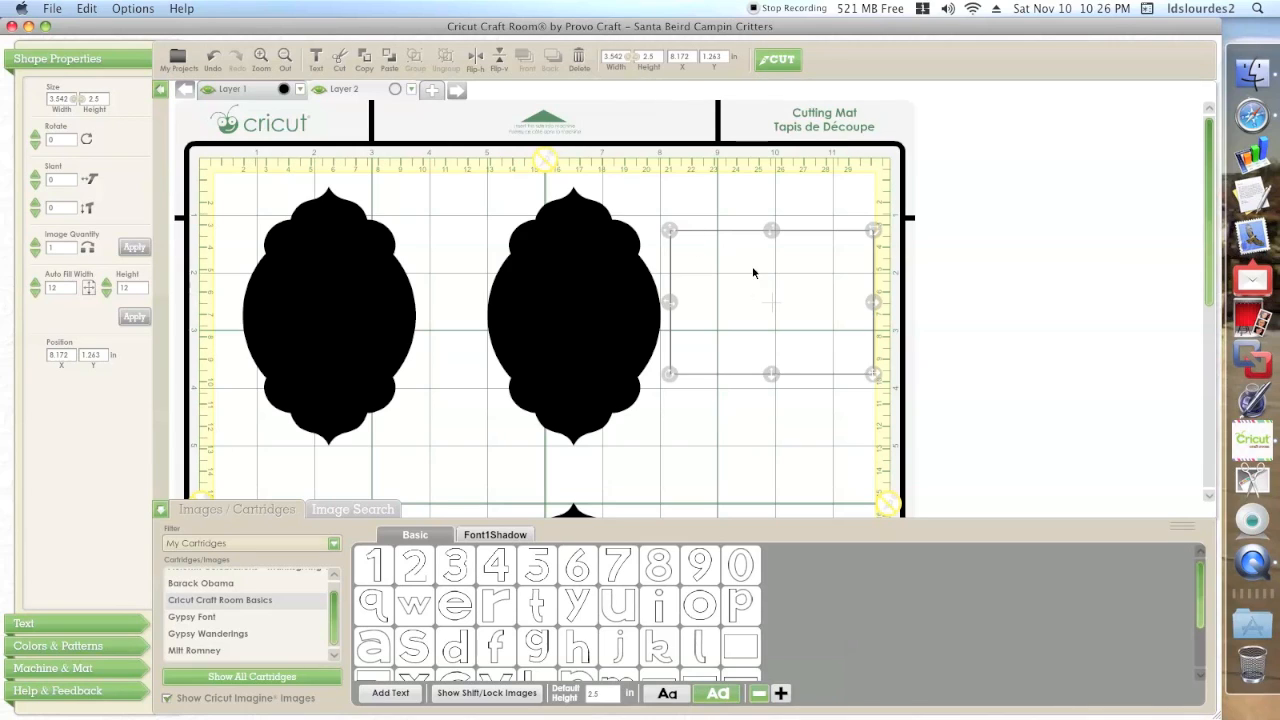
- Resize the rectangle to 4.25 in wide by 5.5 in high and position it at X 0, Y 0
{"action": "left_click", "coordinate": [617, 58]}
{"action": "type", "text": "4.25"}
{"action": "key", "text": "Tab"}
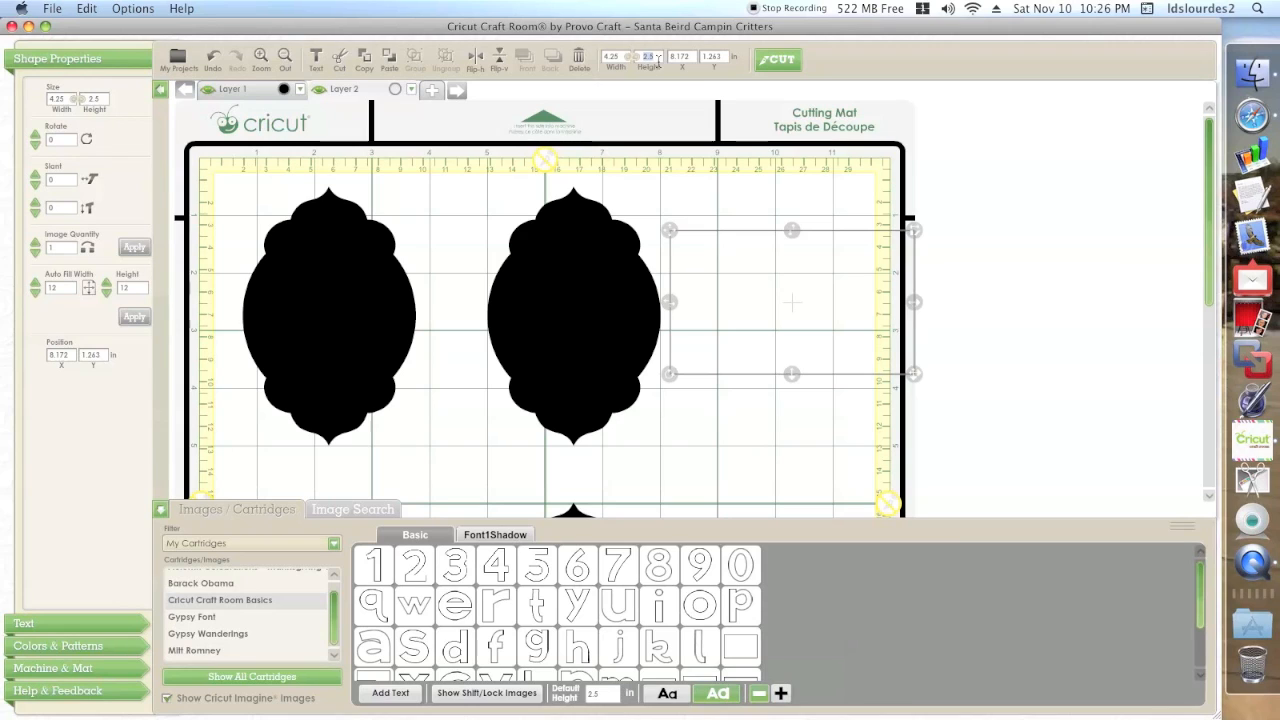
{"action": "type", "text": "5"}
{"action": "key", "text": "Return"}
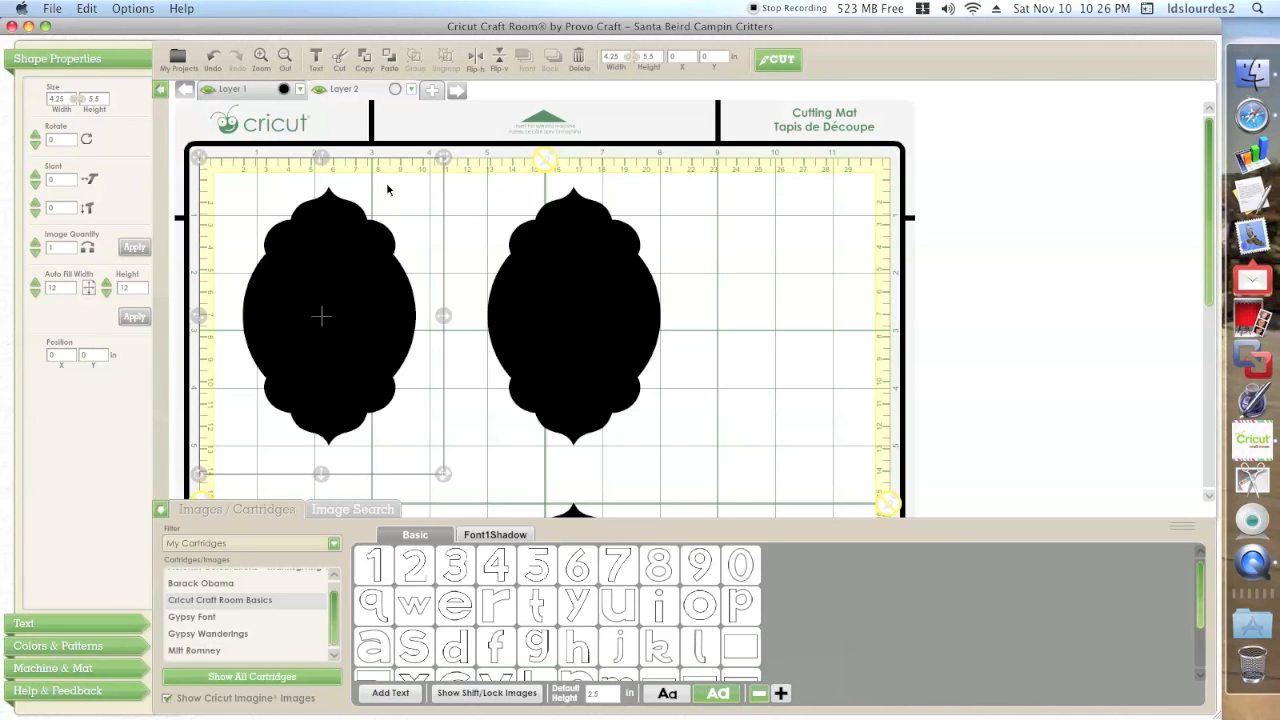
- Multiply the rectangle to an image quantity of 4
{"action": "left_click_drag", "start_coordinate": [1210, 218], "coordinate": [1210, 271]}
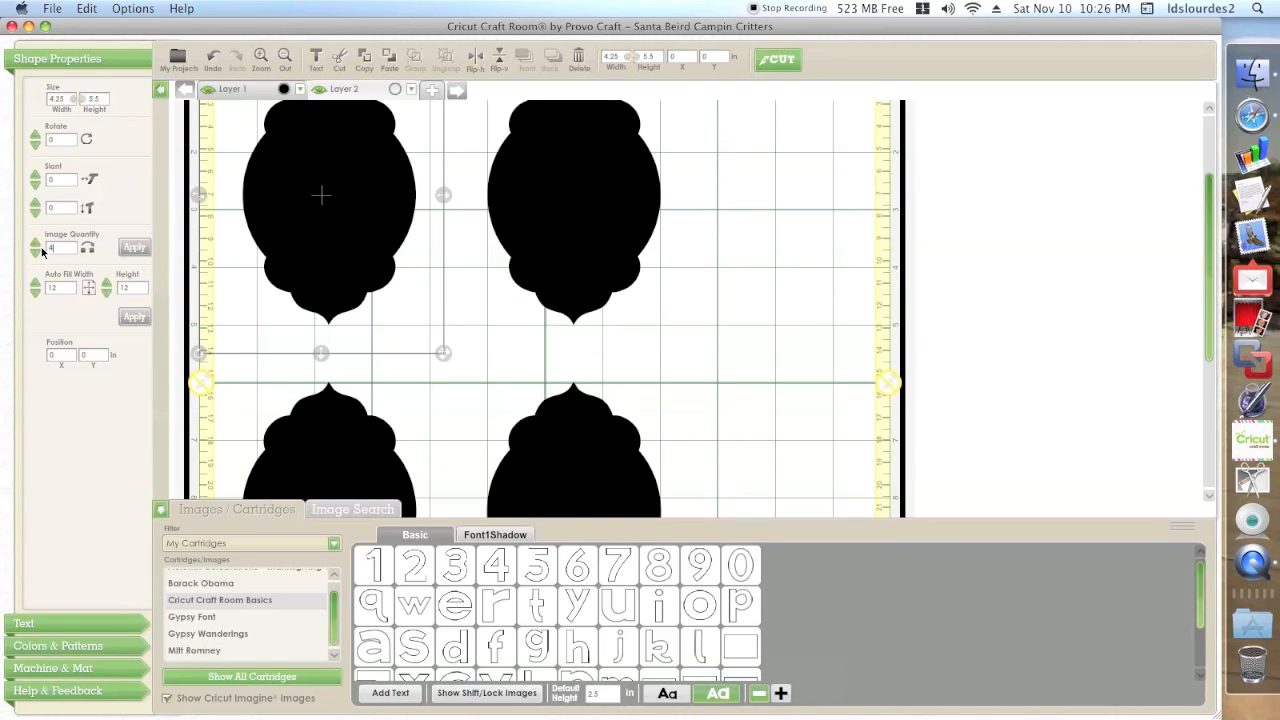
{"action": "left_click", "coordinate": [135, 249]}
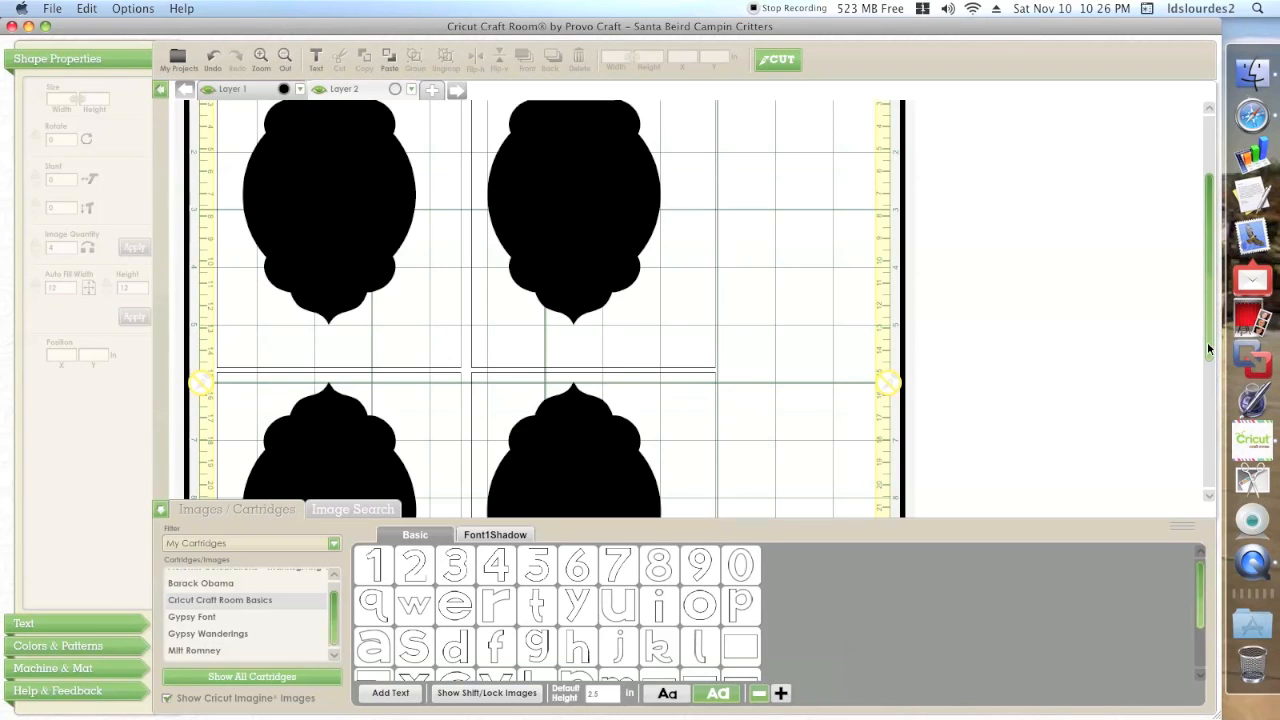
- Set the upper-right rectangle's X position to 4.25 in and the upper-left rectangle's X position to 0
{"action": "scroll", "coordinate": [1192, 300], "scroll_direction": "up", "scroll_amount": 3}
{"action": "left_click", "coordinate": [668, 250]}
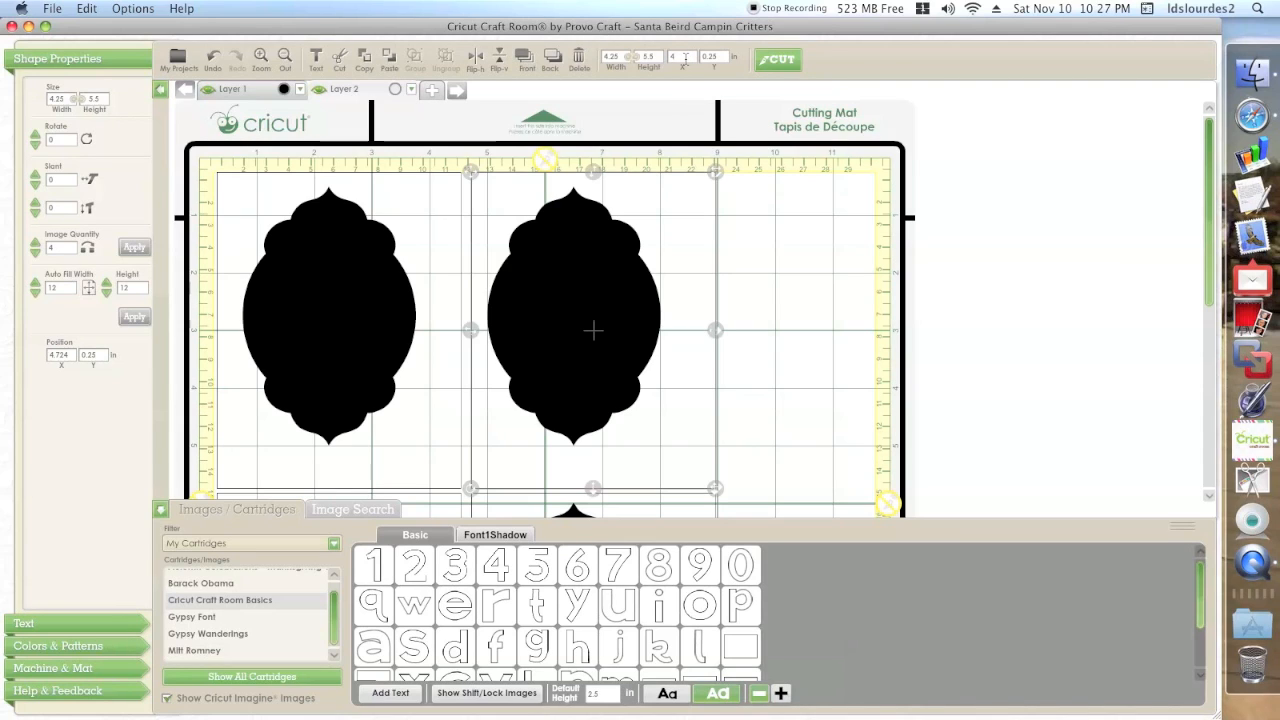
{"action": "type", "text": ".25"}
{"action": "key", "text": "Return"}
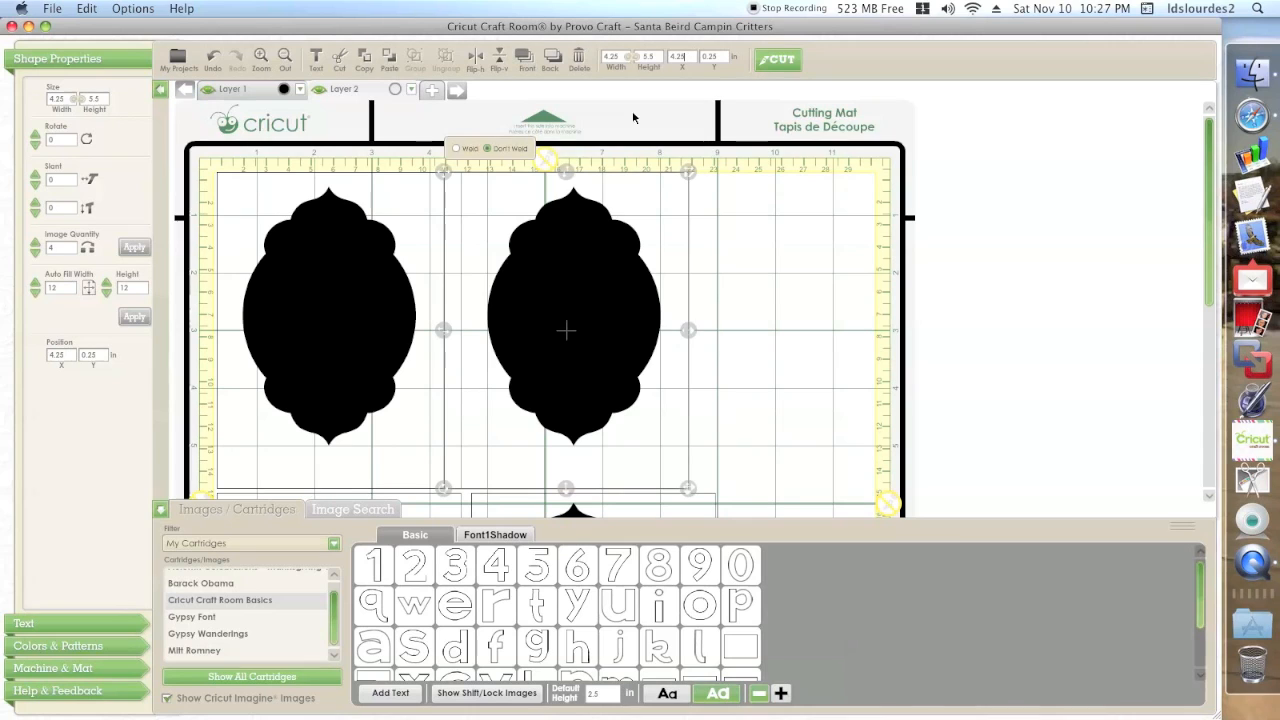
{"action": "left_click", "coordinate": [411, 251]}
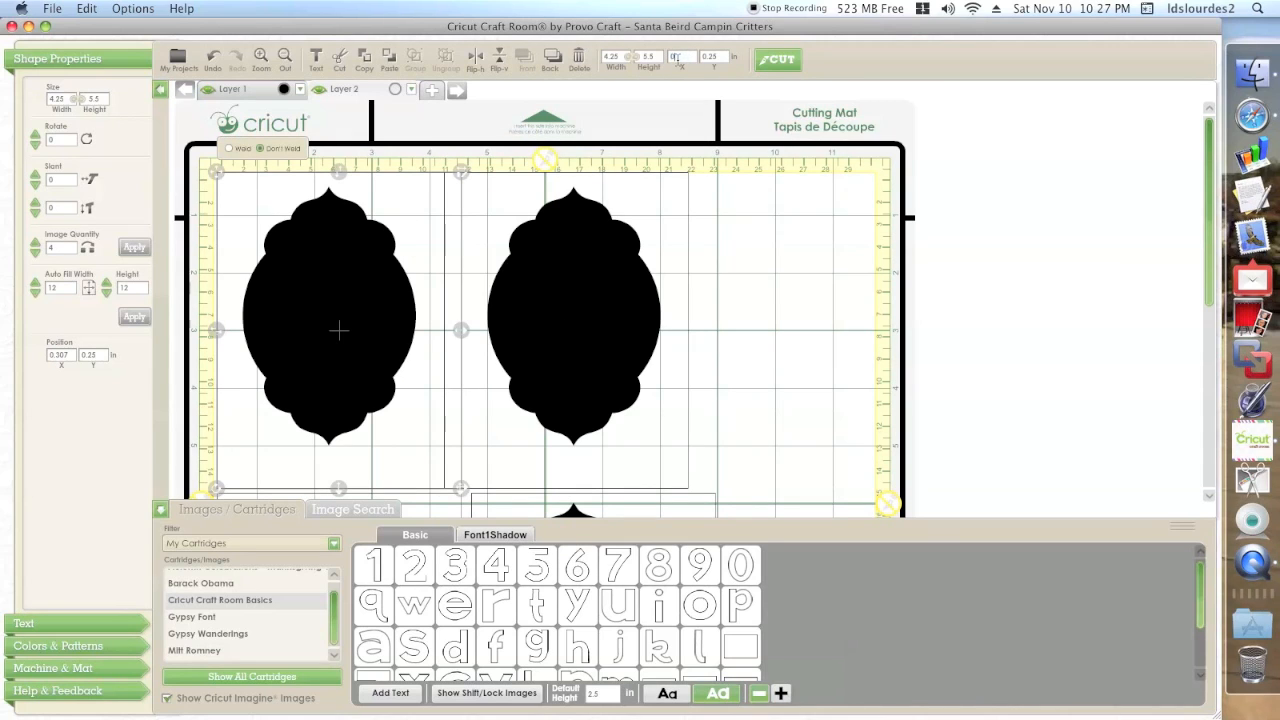
{"action": "key", "text": "Return"}
{"action": "left_click", "coordinate": [755, 226]}
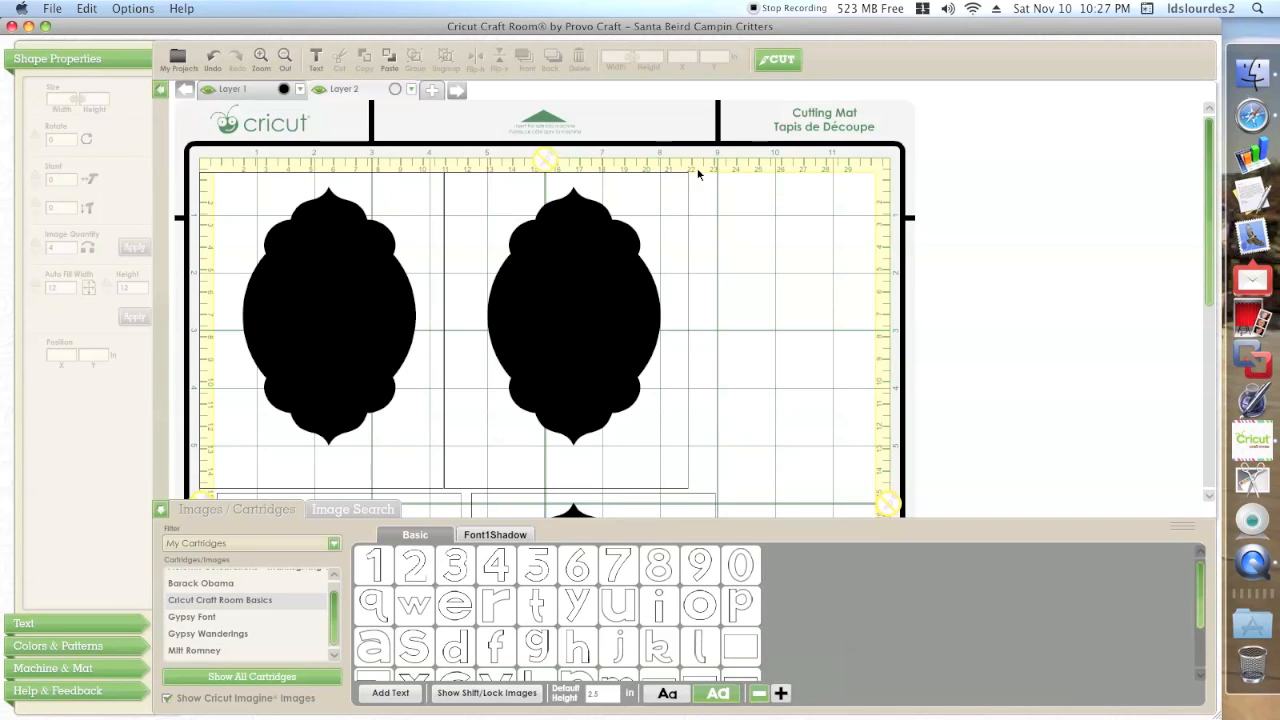
- Set the lower-left rectangle's X position to 0
{"action": "left_click_drag", "start_coordinate": [1208, 289], "coordinate": [1208, 378]}
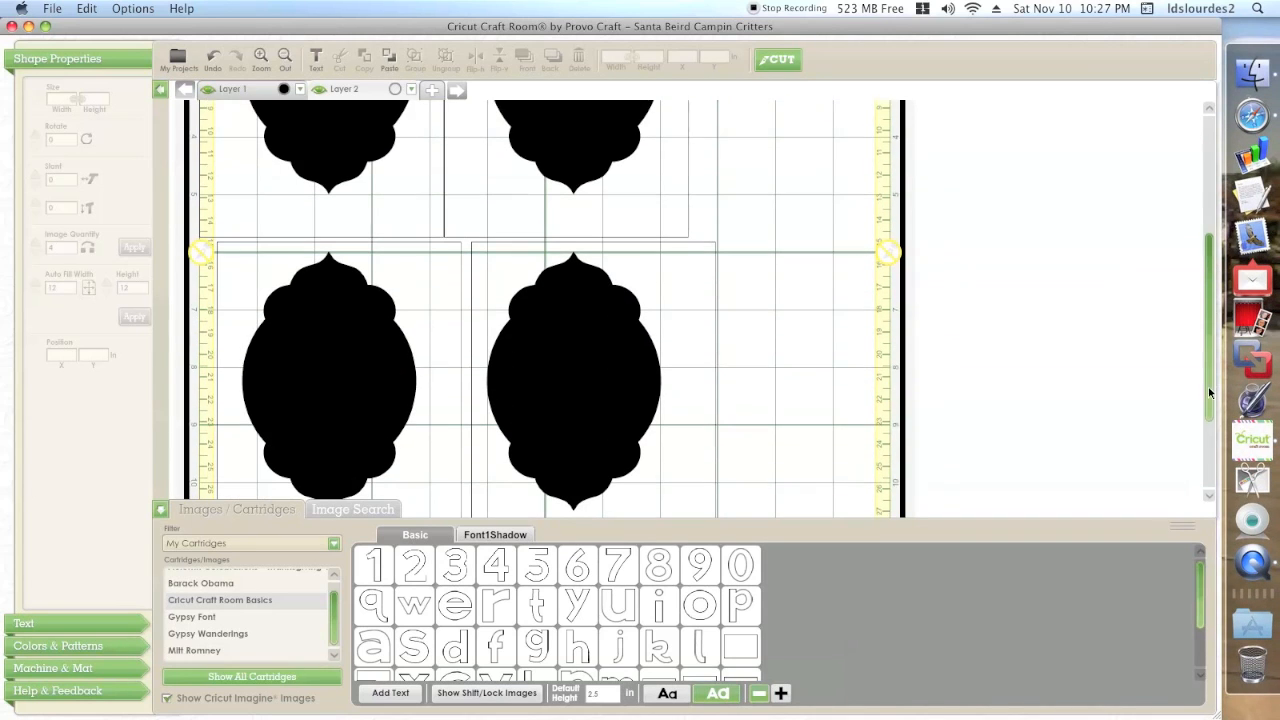
{"action": "left_click", "coordinate": [454, 345]}
{"action": "double_click", "coordinate": [680, 57]}
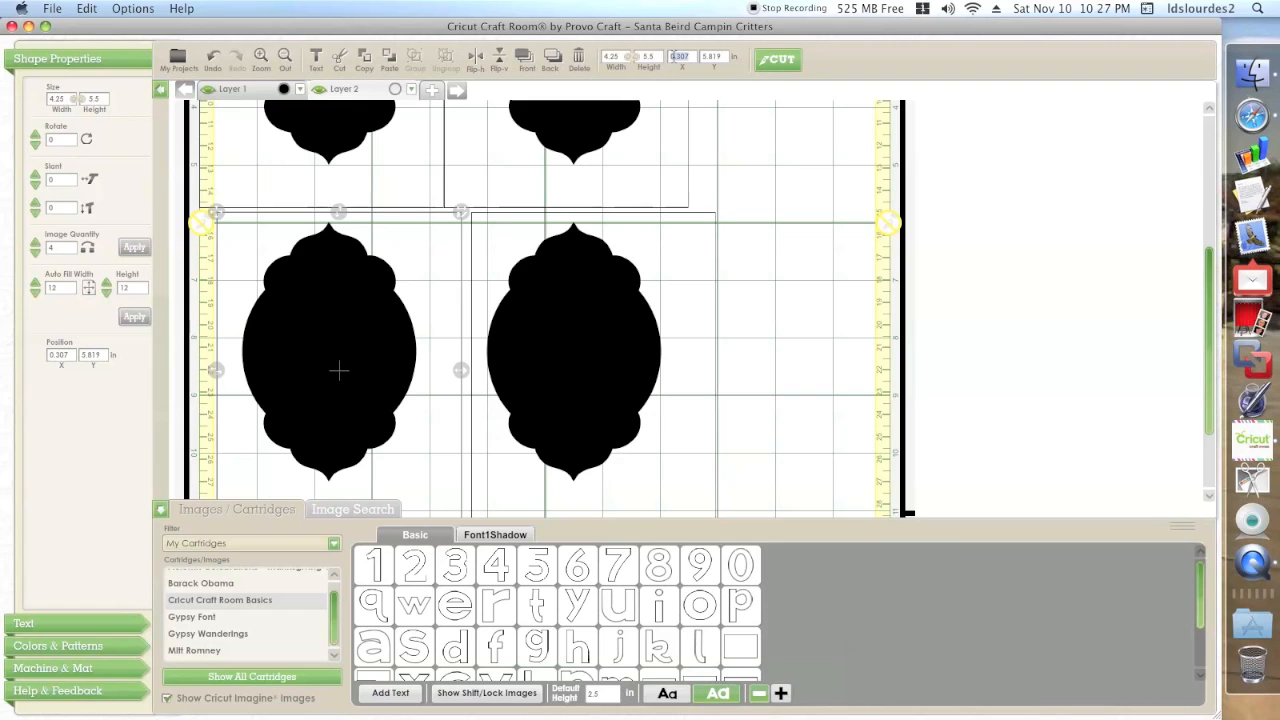
{"action": "type", "text": "0"}
{"action": "key", "text": "Return"}
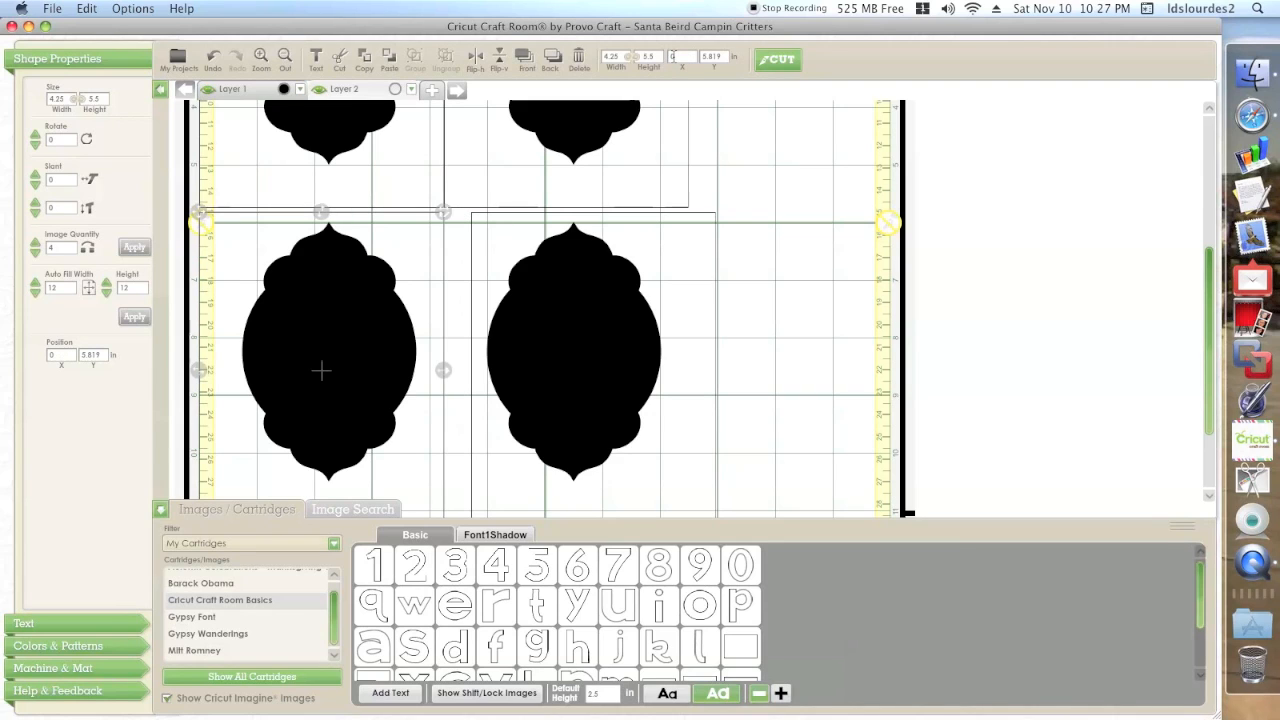
- Set the lower-right rectangle's X position to 4.15 in
{"action": "left_click", "coordinate": [686, 263]}
{"action": "double_click", "coordinate": [684, 57]}
{"action": "type", "text": "4.15"}
{"action": "key", "text": "Return"}
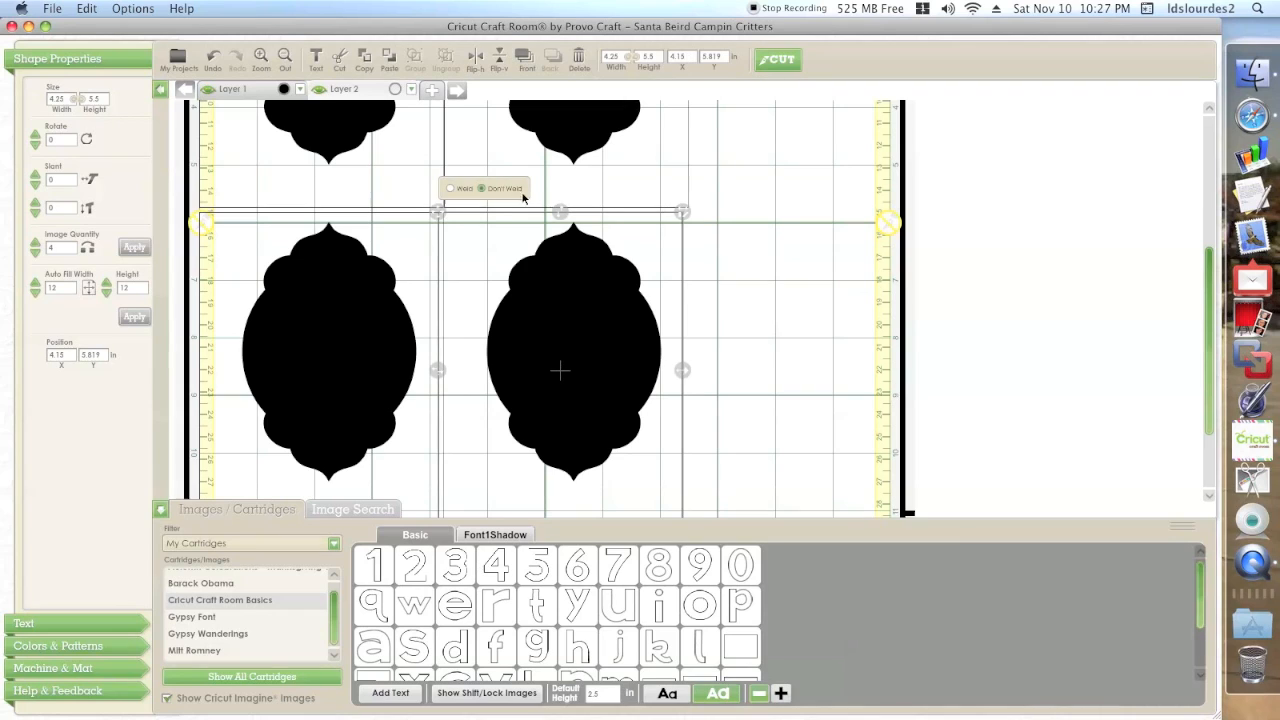
- Set the Y position of both lower rectangles to 5.5 in
{"action": "left_click", "coordinate": [320, 214]}
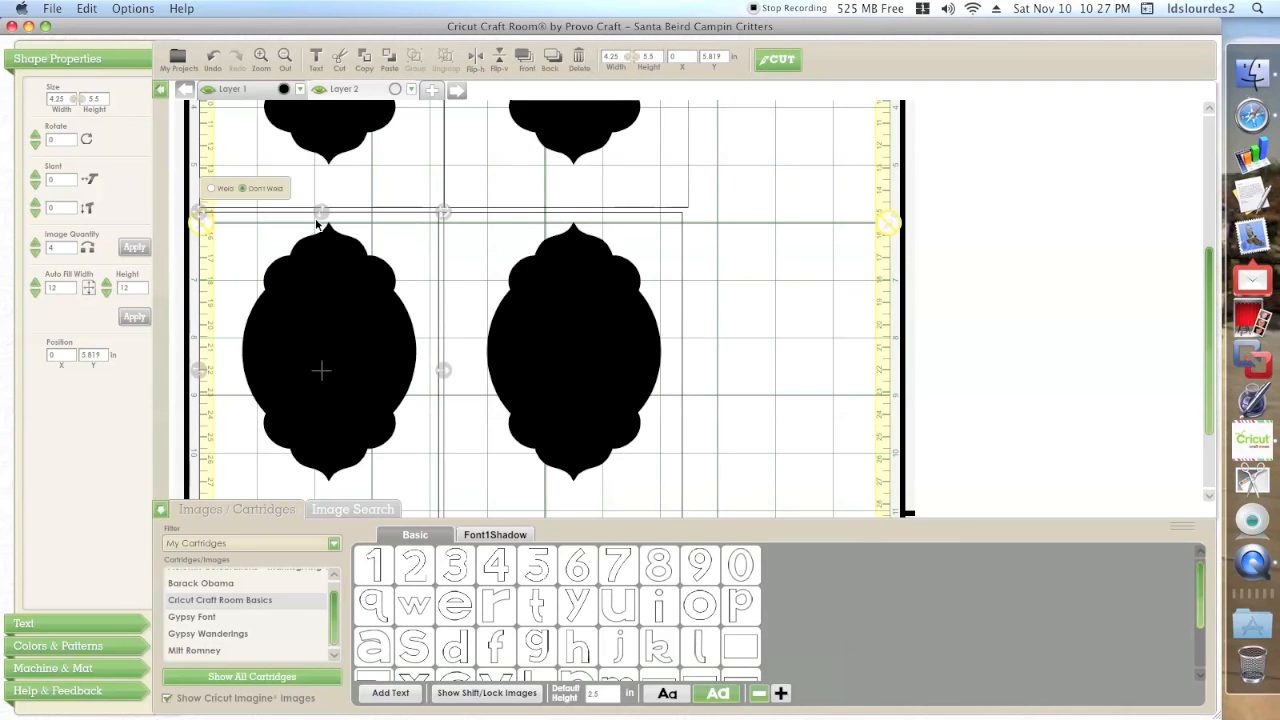
{"action": "left_click", "coordinate": [714, 57]}
{"action": "type", "text": "5.5"}
{"action": "key", "text": "Return"}
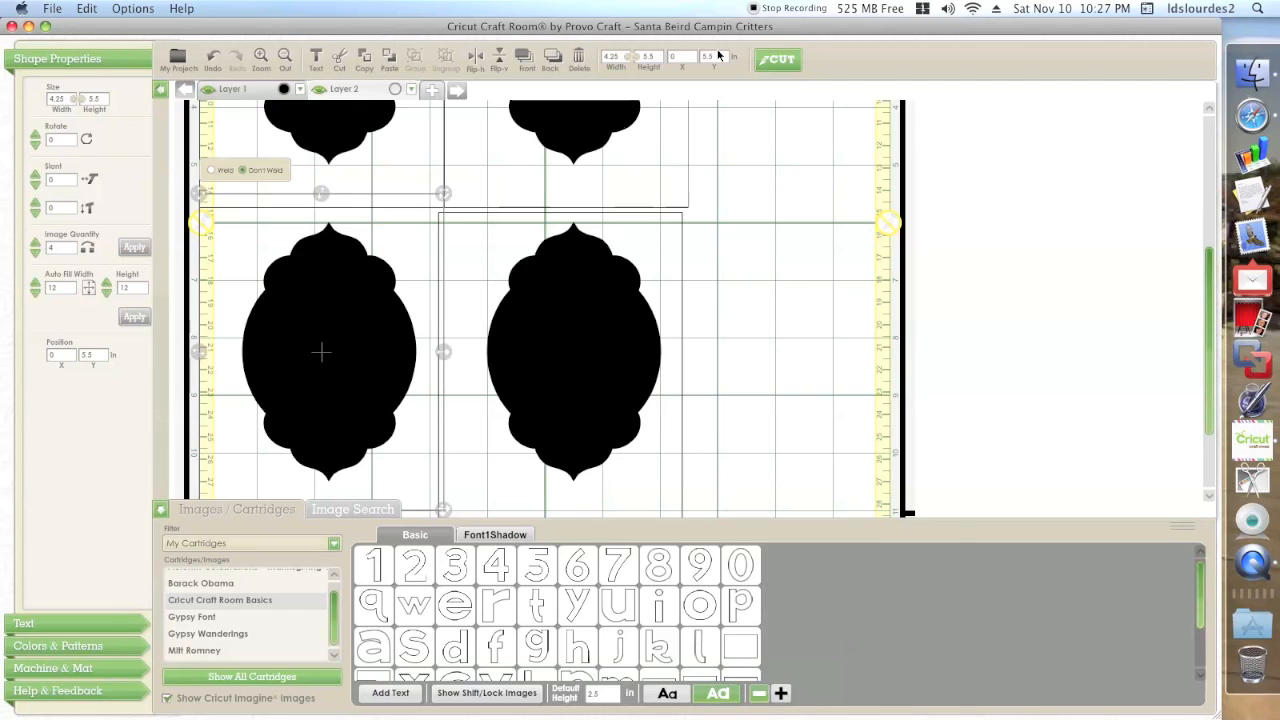
{"action": "left_click", "coordinate": [499, 240]}
{"action": "left_click", "coordinate": [712, 57]}
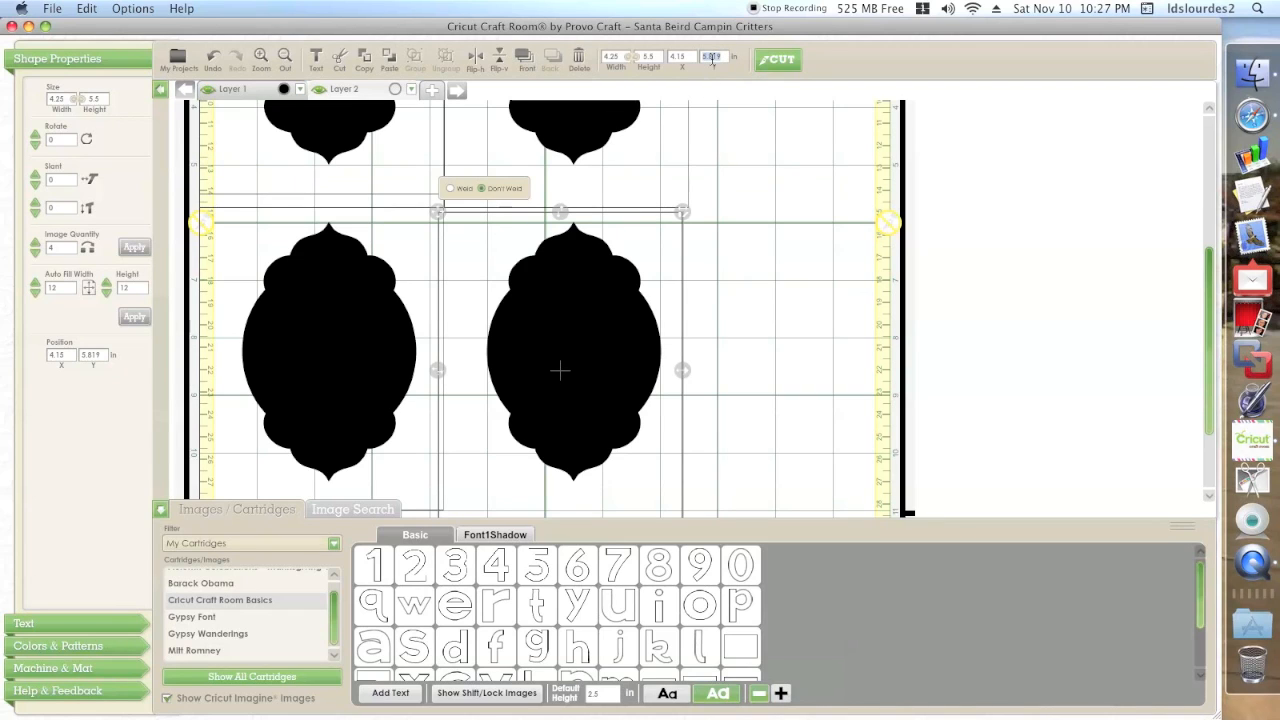
{"action": "type", "text": "0.25"}
{"action": "key", "text": "Return"}
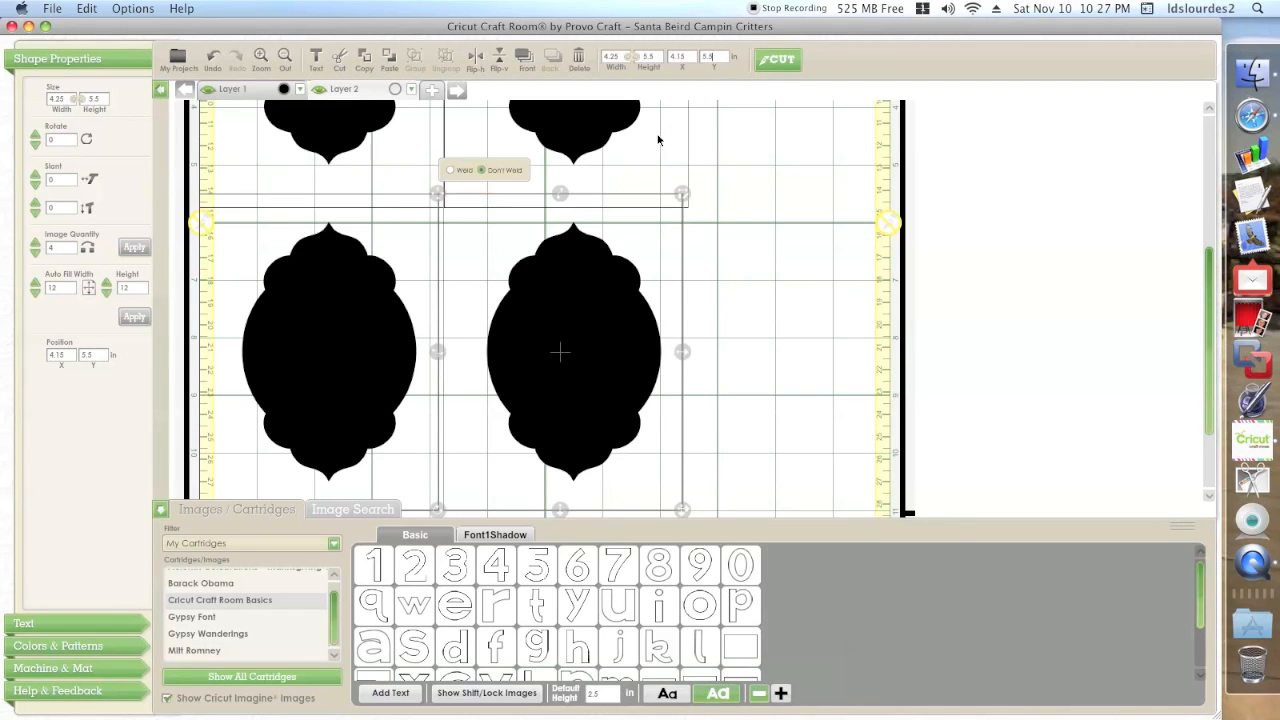
- Set the Y position of both upper rectangles to 0
{"action": "left_click", "coordinate": [712, 57]}
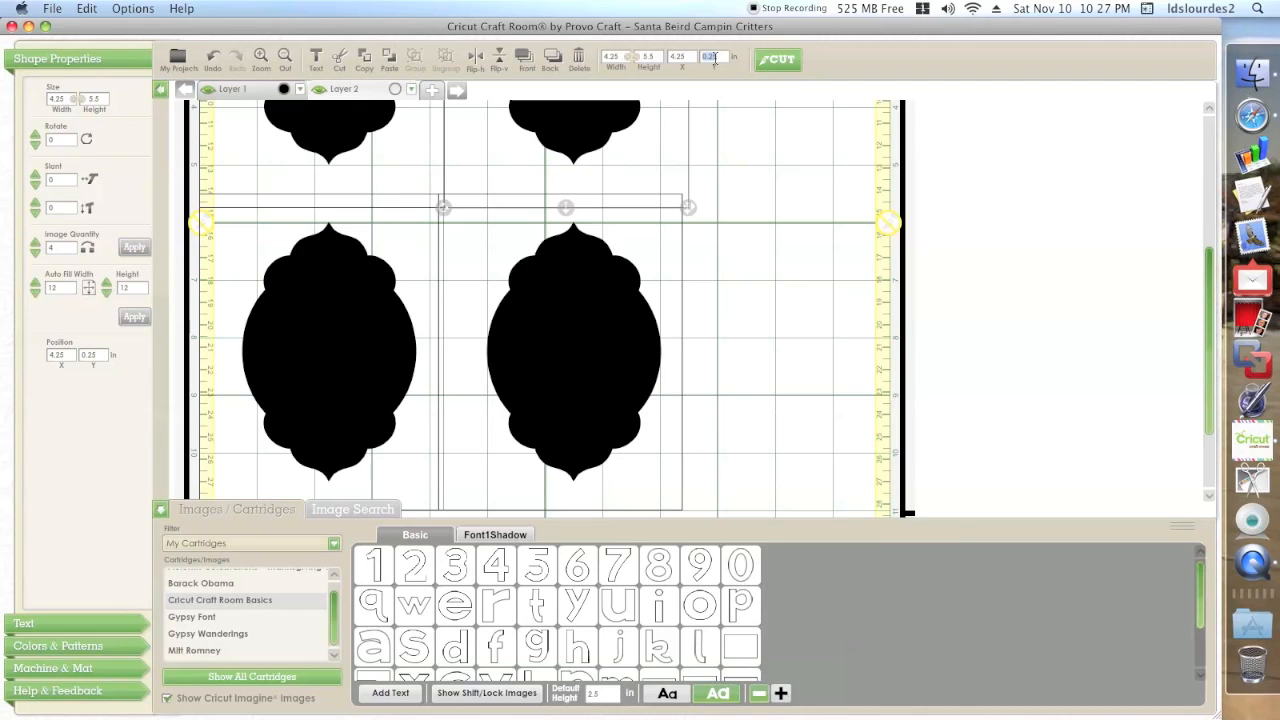
{"action": "type", "text": "0"}
{"action": "key", "text": "Return"}
{"action": "left_click", "coordinate": [424, 178]}
{"action": "left_click", "coordinate": [710, 59]}
{"action": "type", "text": "0"}
{"action": "key", "text": "Return"}
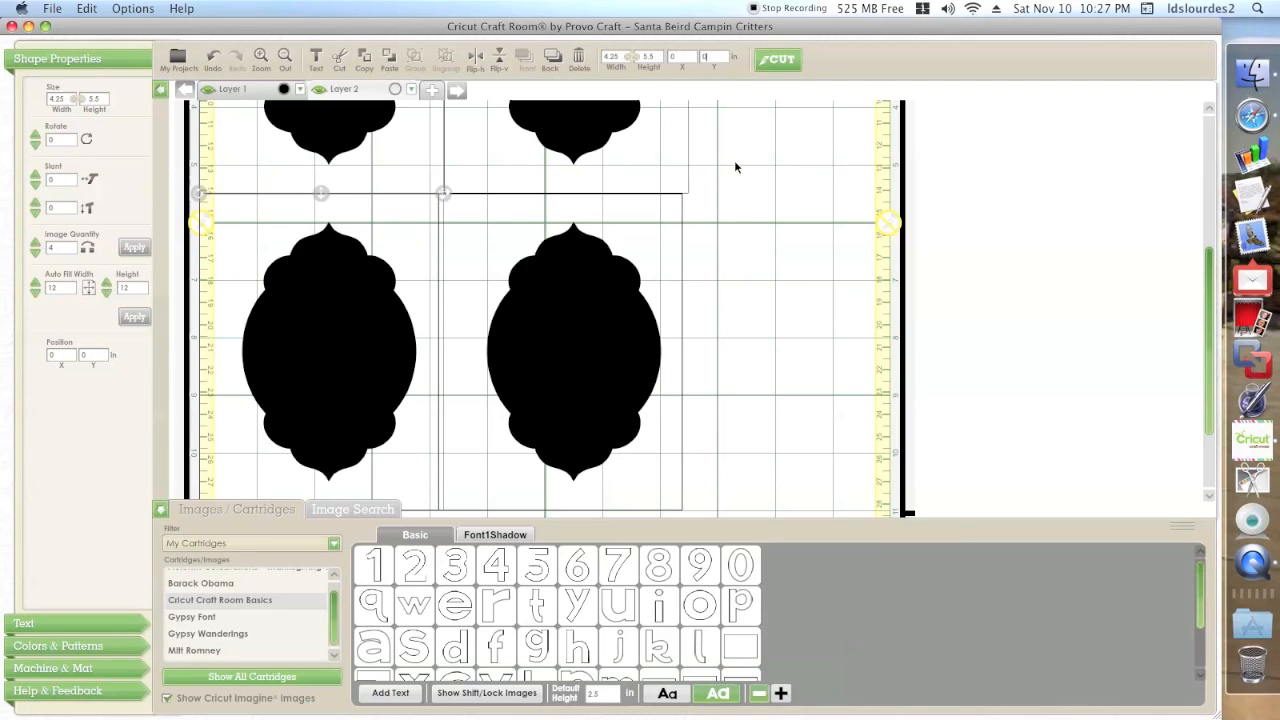
- Set the lower-right rectangle's X position to 4.25 in, in line with the rectangle above it
{"action": "left_click", "coordinate": [648, 237]}
{"action": "left_click", "coordinate": [684, 57]}
{"action": "type", "text": "4.25"}
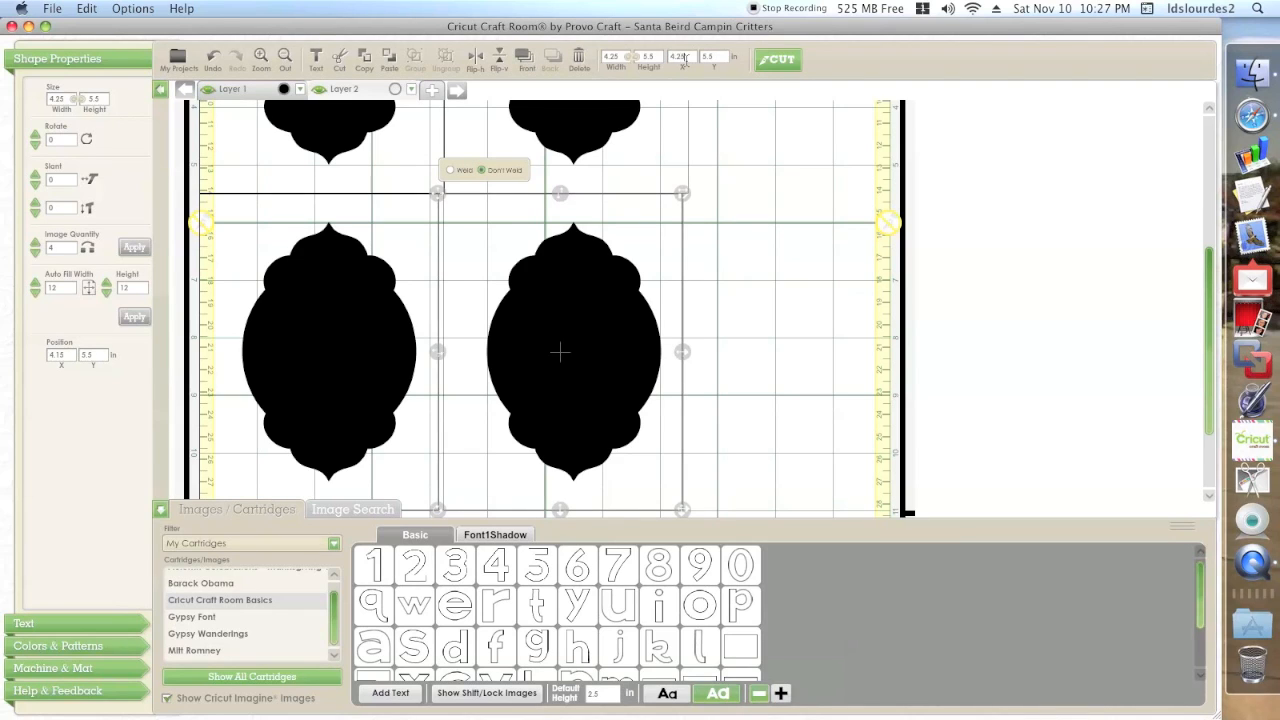
{"action": "key", "text": "Return"}
{"action": "left_click", "coordinate": [550, 206]}
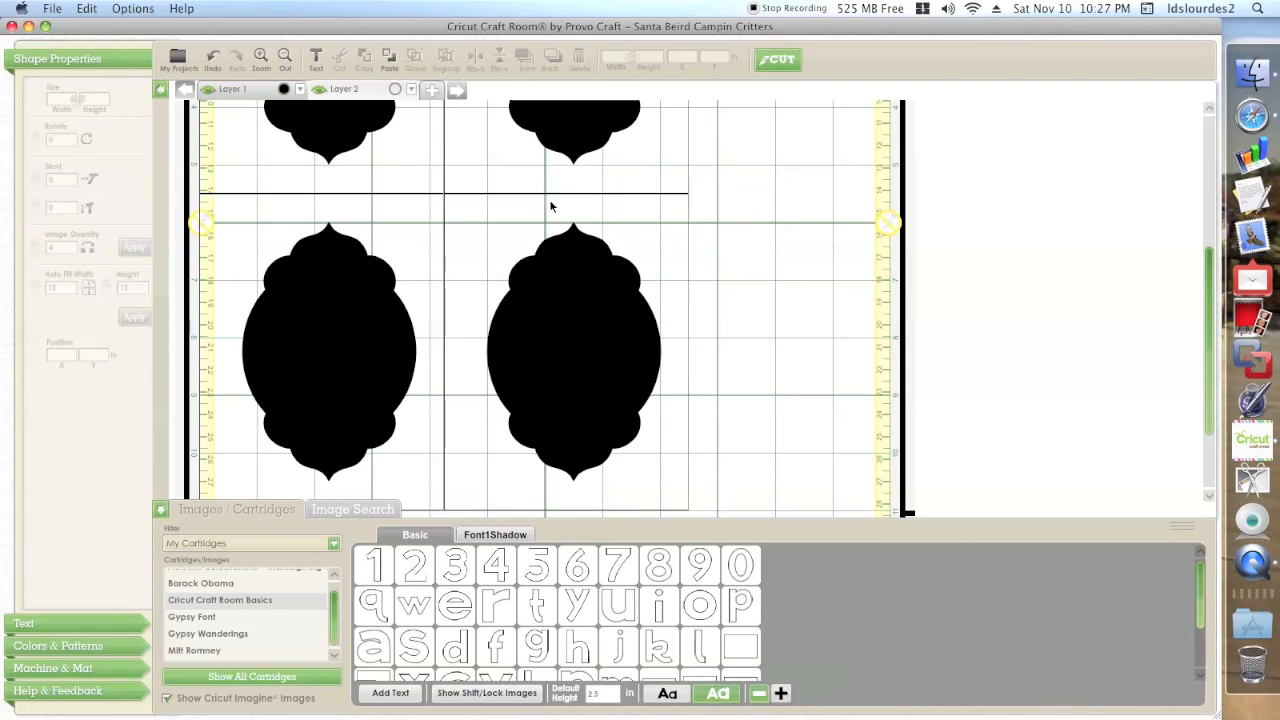
- Collapse the image library and set Layer 1's color to no fill
{"action": "left_click", "coordinate": [286, 56]}
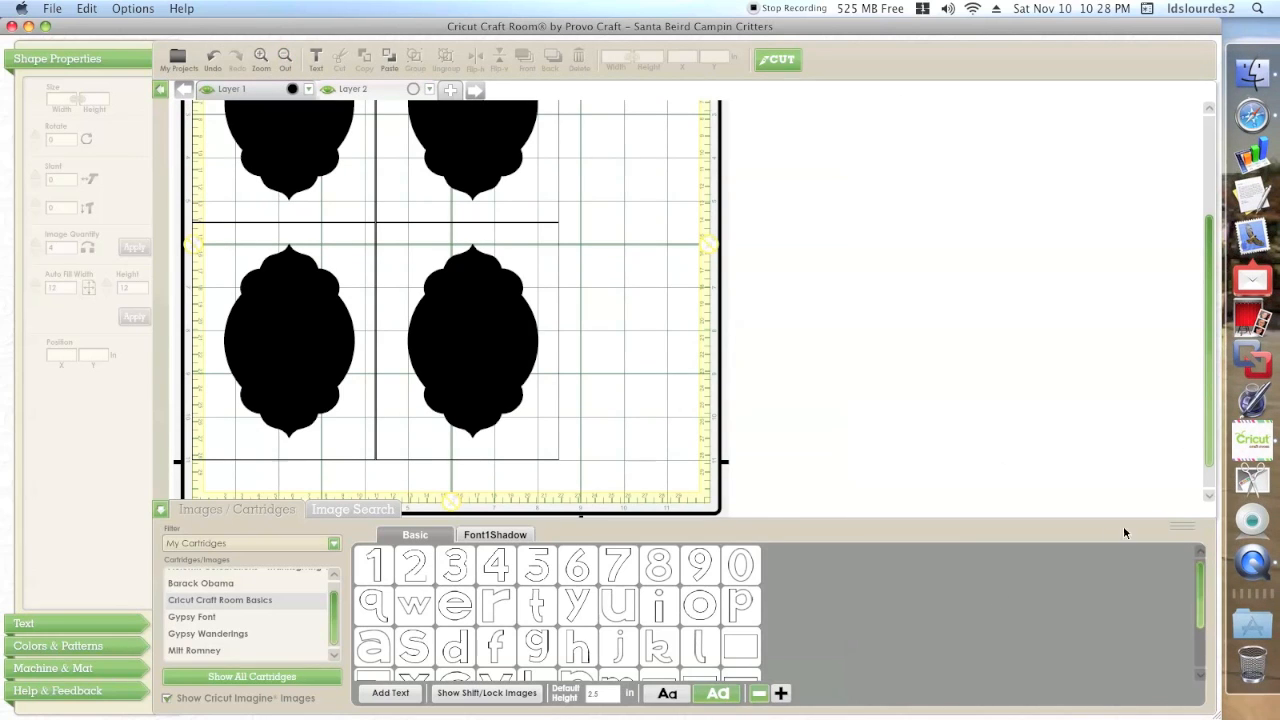
{"action": "left_click_drag", "start_coordinate": [1183, 526], "coordinate": [1180, 718]}
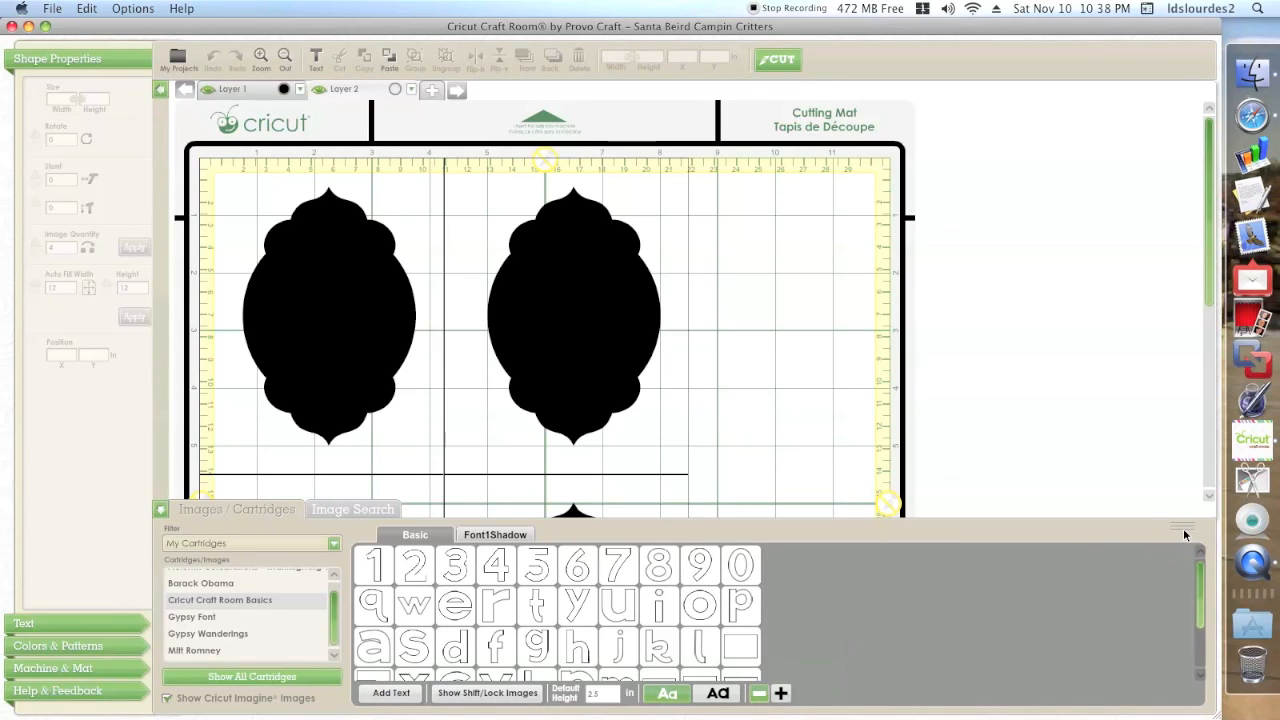
{"action": "left_click_drag", "start_coordinate": [1183, 530], "coordinate": [1183, 717]}
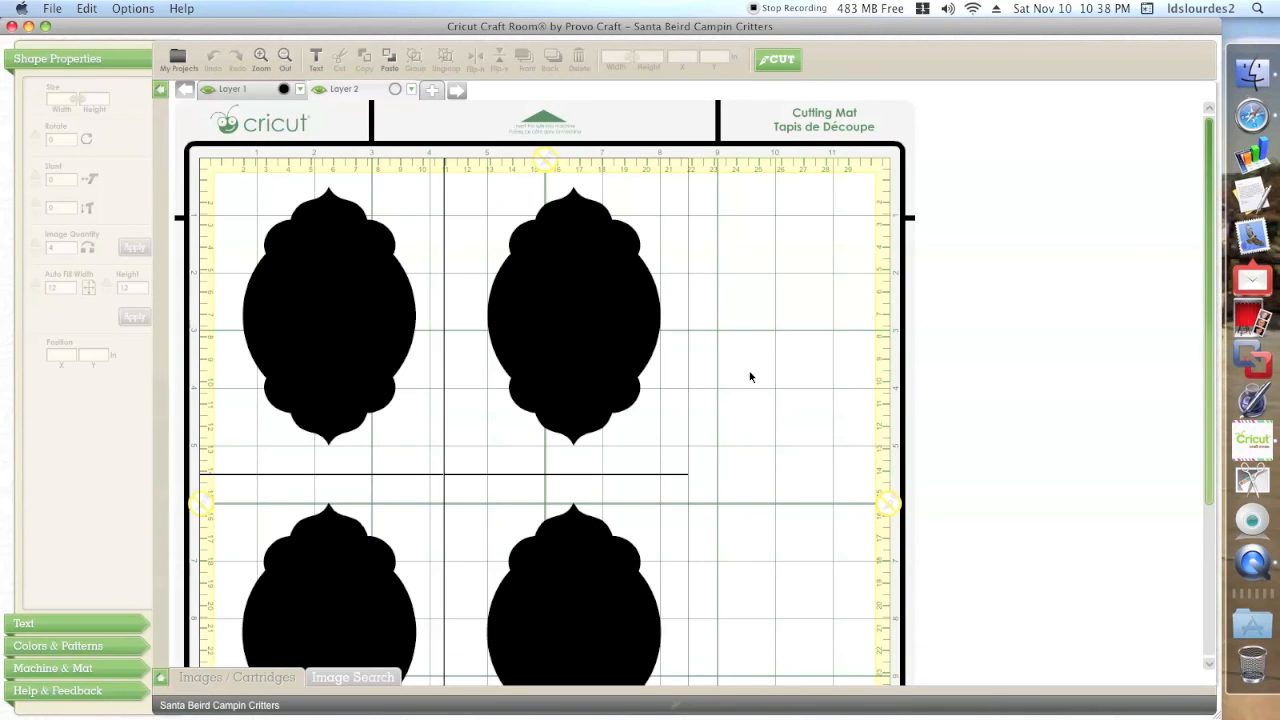
{"action": "left_click", "coordinate": [285, 89]}
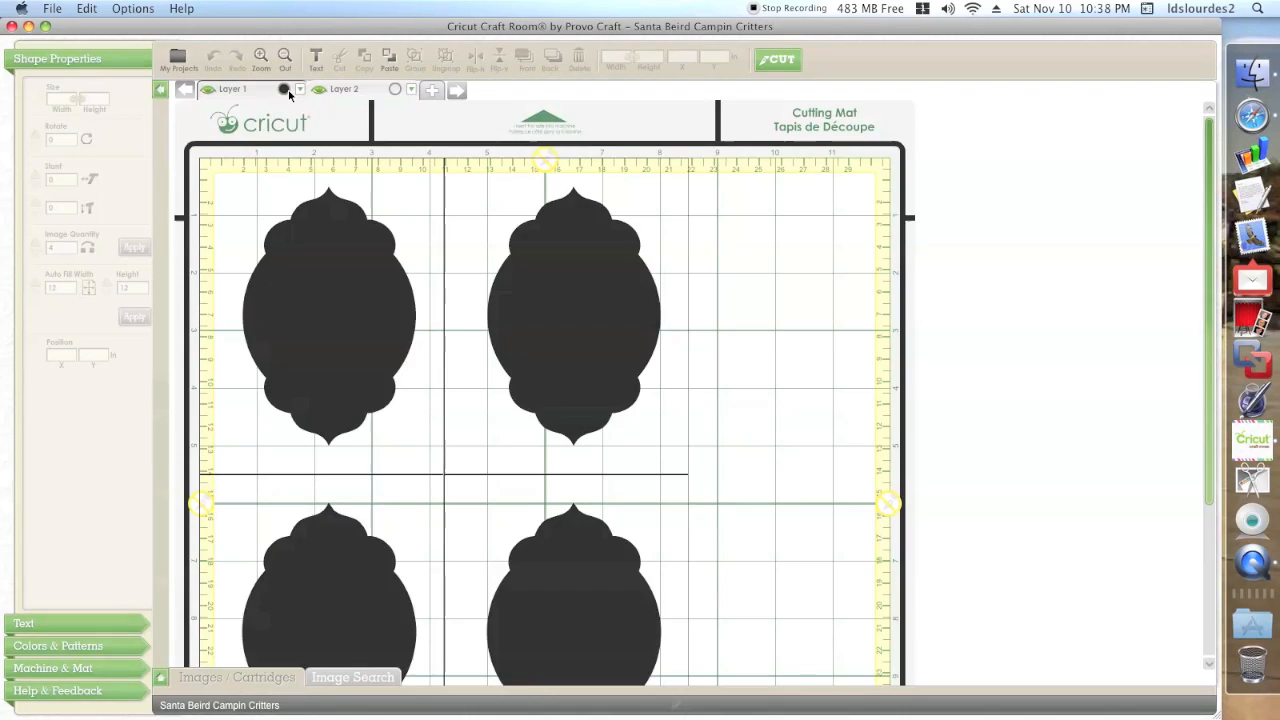
{"action": "left_click", "coordinate": [199, 294]}
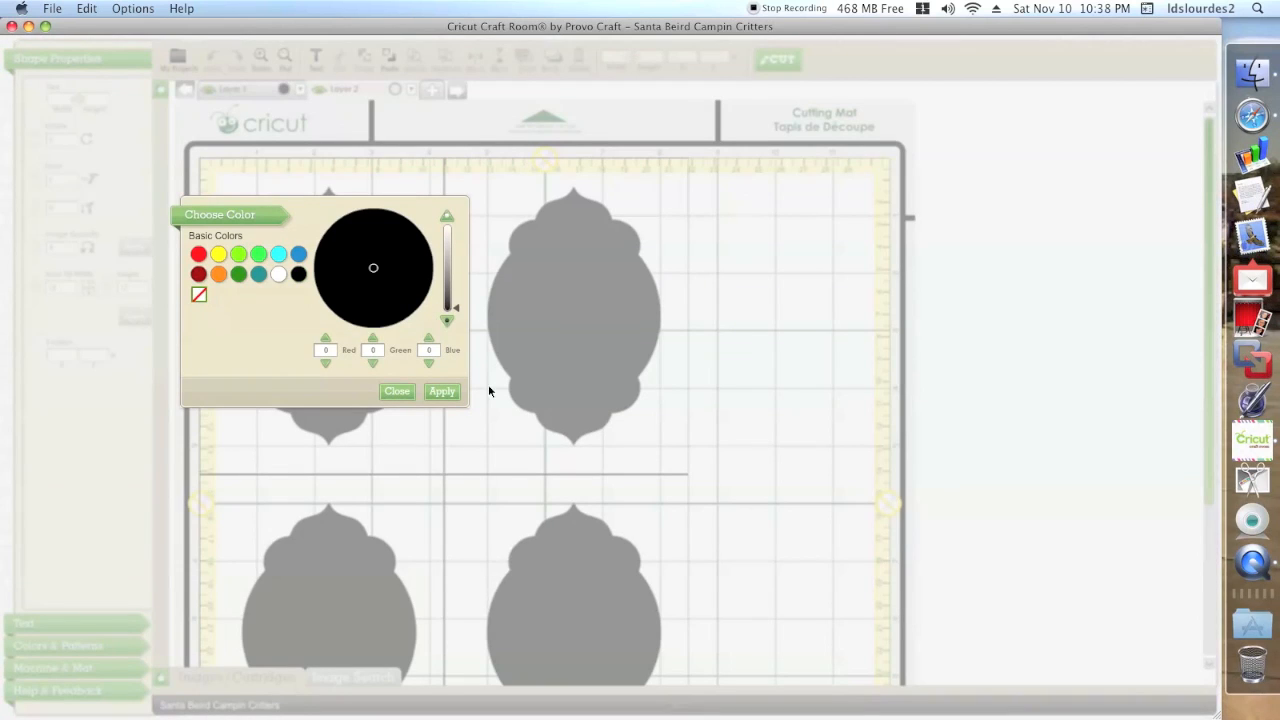
{"action": "left_click", "coordinate": [442, 392]}
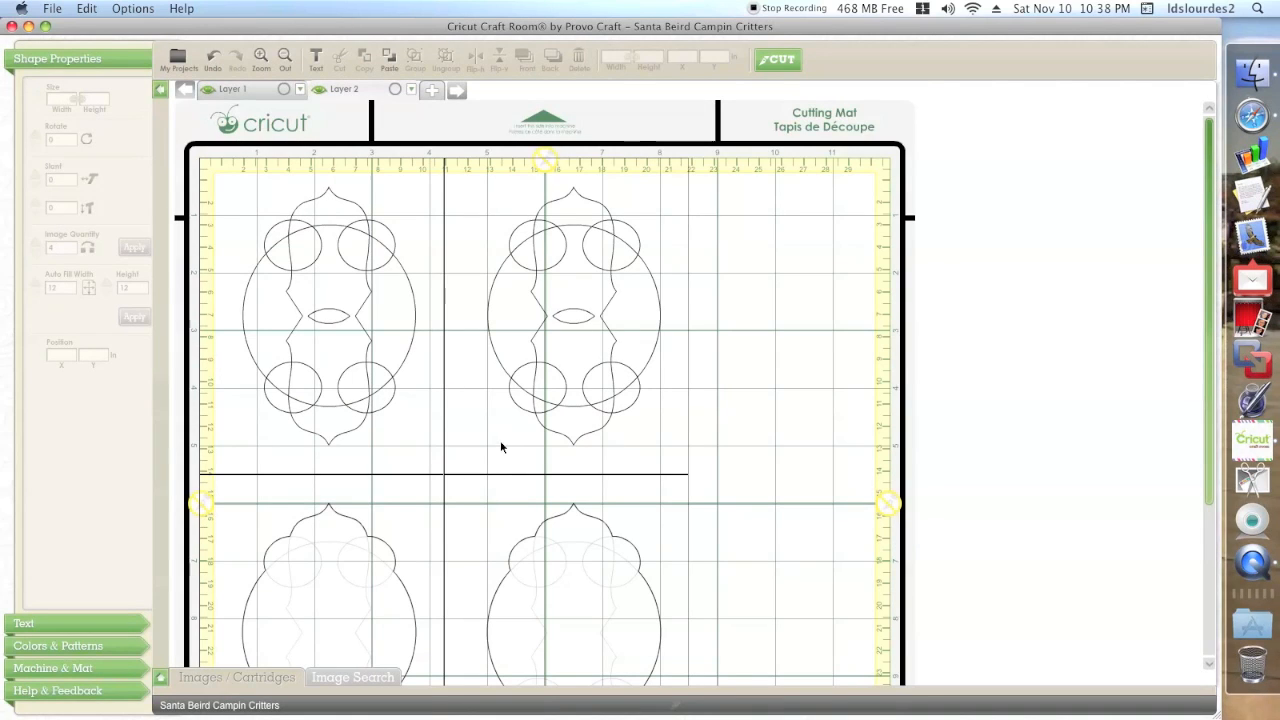
- Hide Layer 2, reopen the image library and filter its cartridges by Bookmarks
{"action": "left_click", "coordinate": [318, 89]}
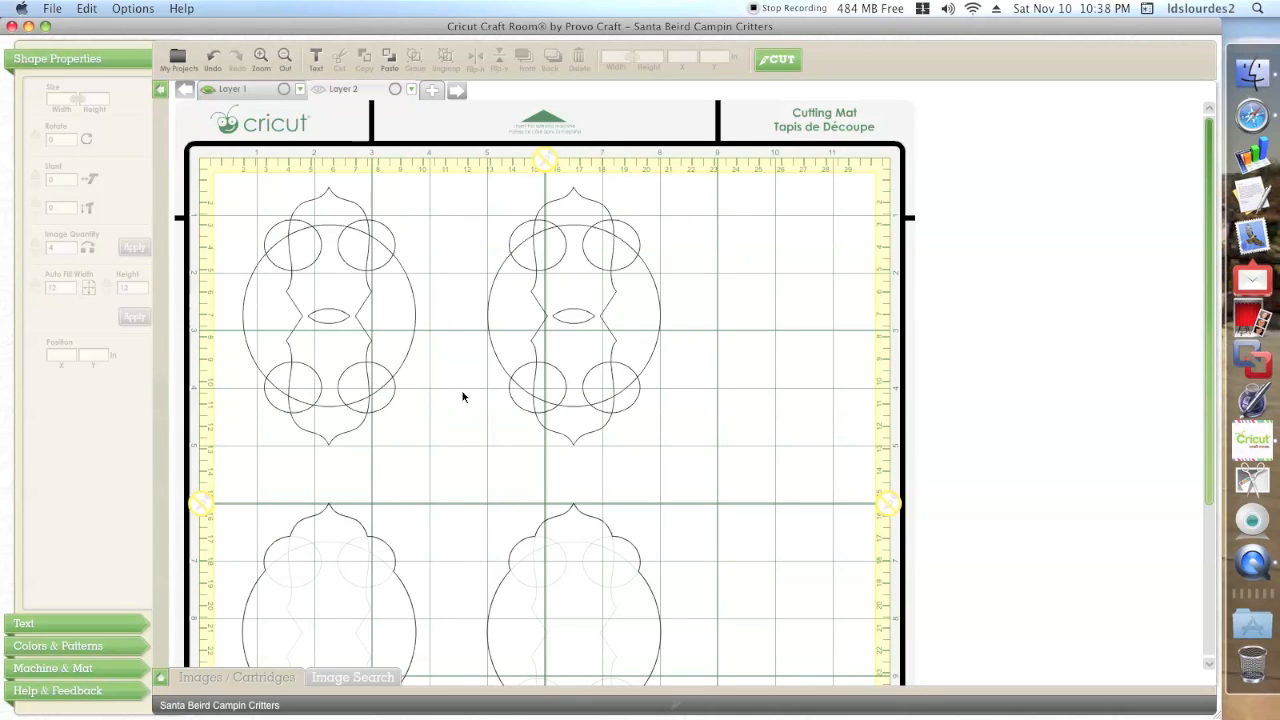
{"action": "left_click", "coordinate": [250, 680]}
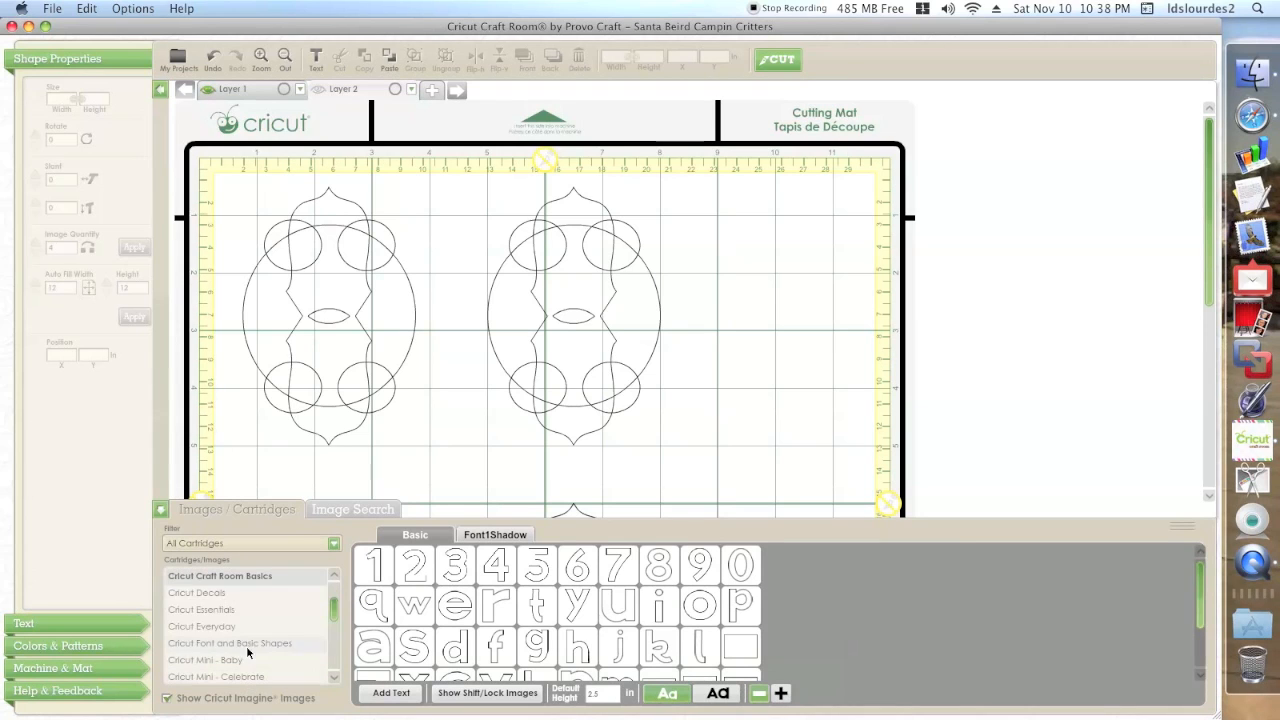
{"action": "left_click", "coordinate": [334, 543]}
{"action": "left_click_drag", "start_coordinate": [329, 584], "coordinate": [330, 612]}
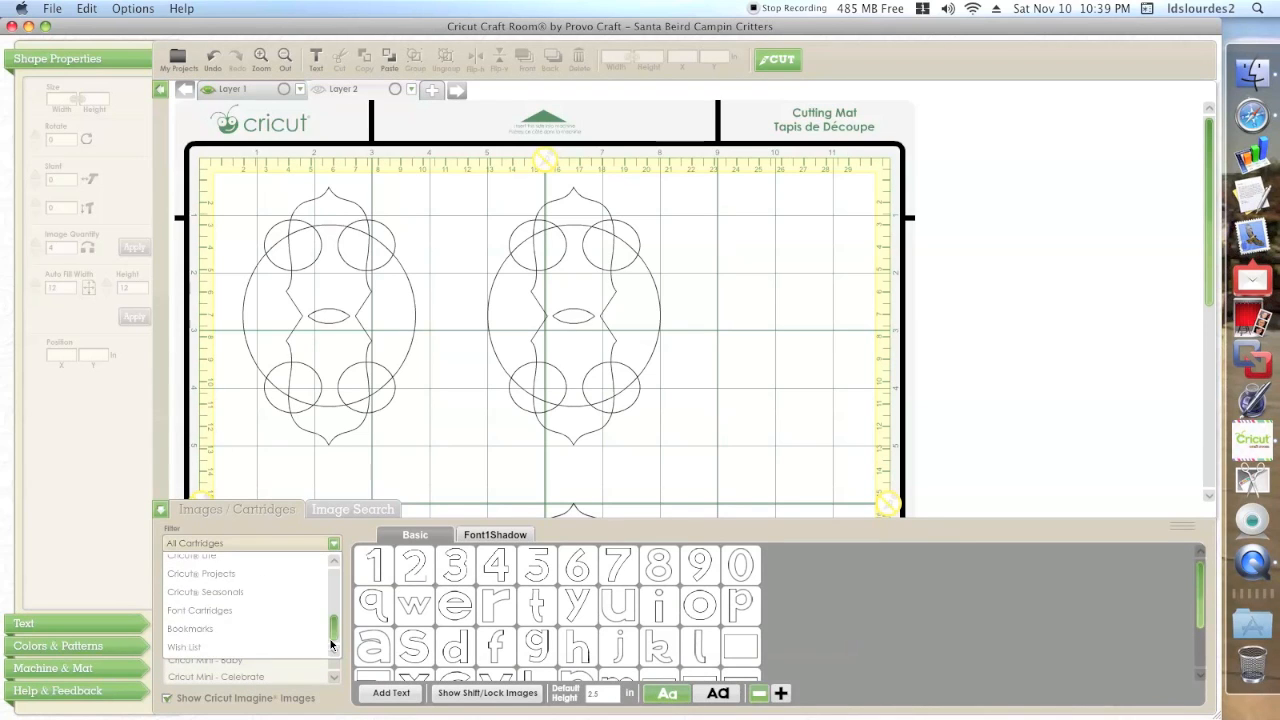
{"action": "scroll", "coordinate": [225, 620], "scroll_direction": "down", "scroll_amount": 2}
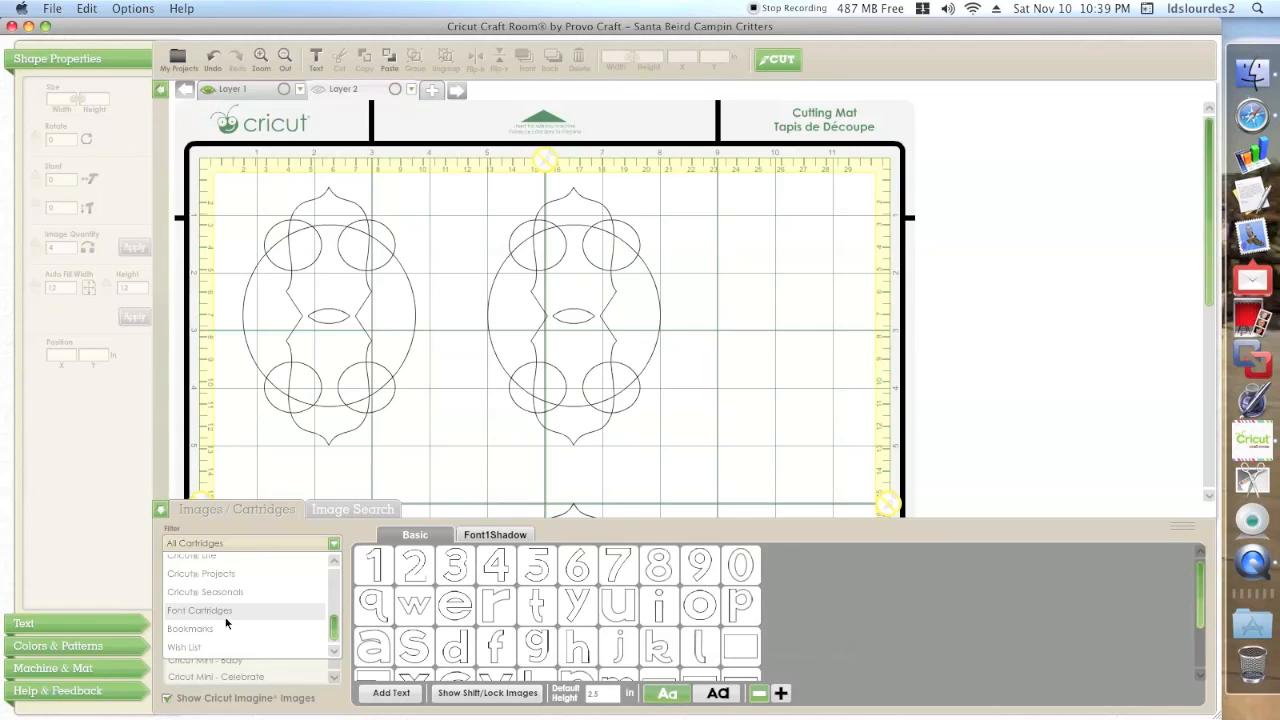
{"action": "left_click", "coordinate": [223, 628]}
- Browse the bookmarked cartridges and view the Sign images of Campin' Critters
{"action": "scroll", "coordinate": [334, 612], "scroll_direction": "down", "scroll_amount": 5}
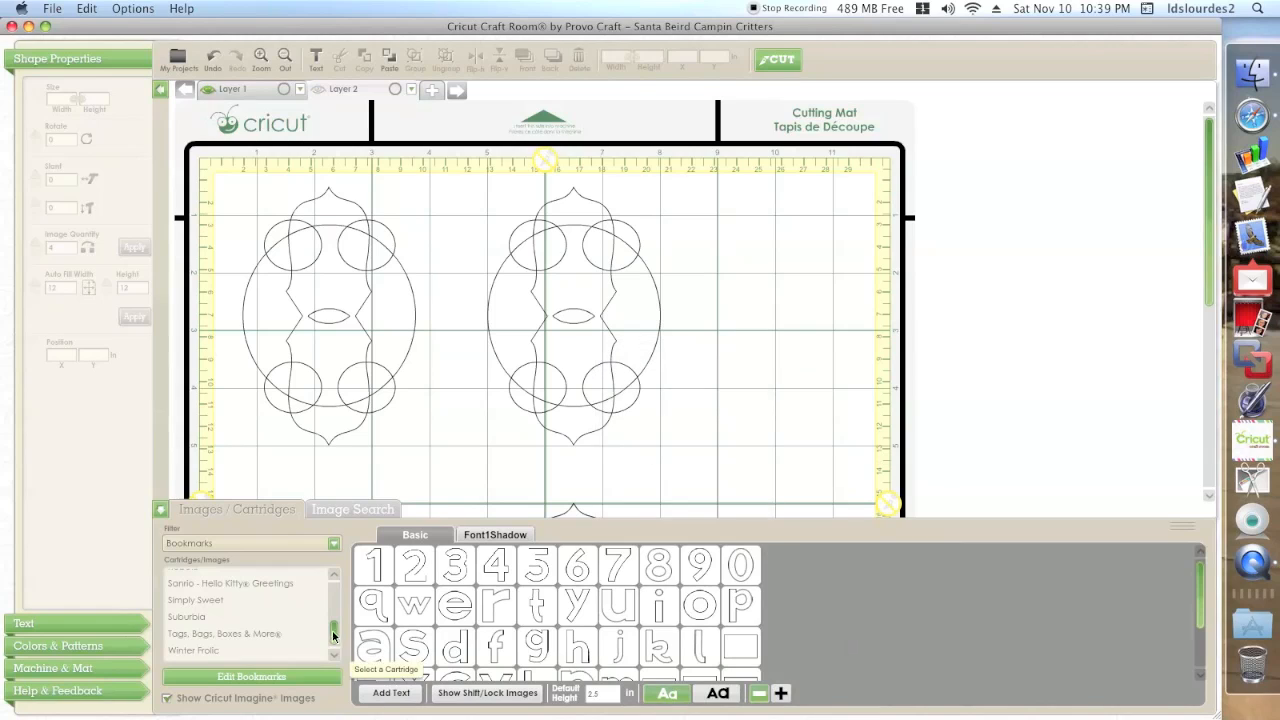
{"action": "left_click_drag", "start_coordinate": [334, 637], "coordinate": [323, 609]}
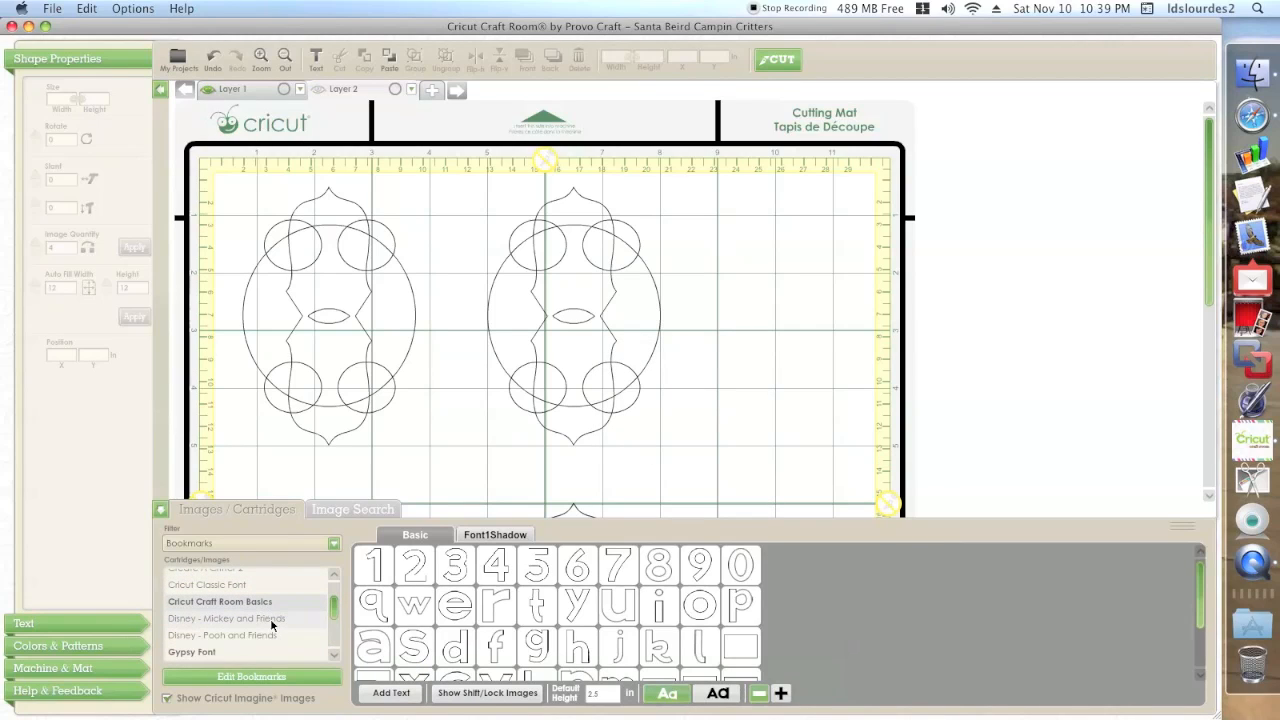
{"action": "scroll", "coordinate": [270, 620], "scroll_direction": "up", "scroll_amount": 4}
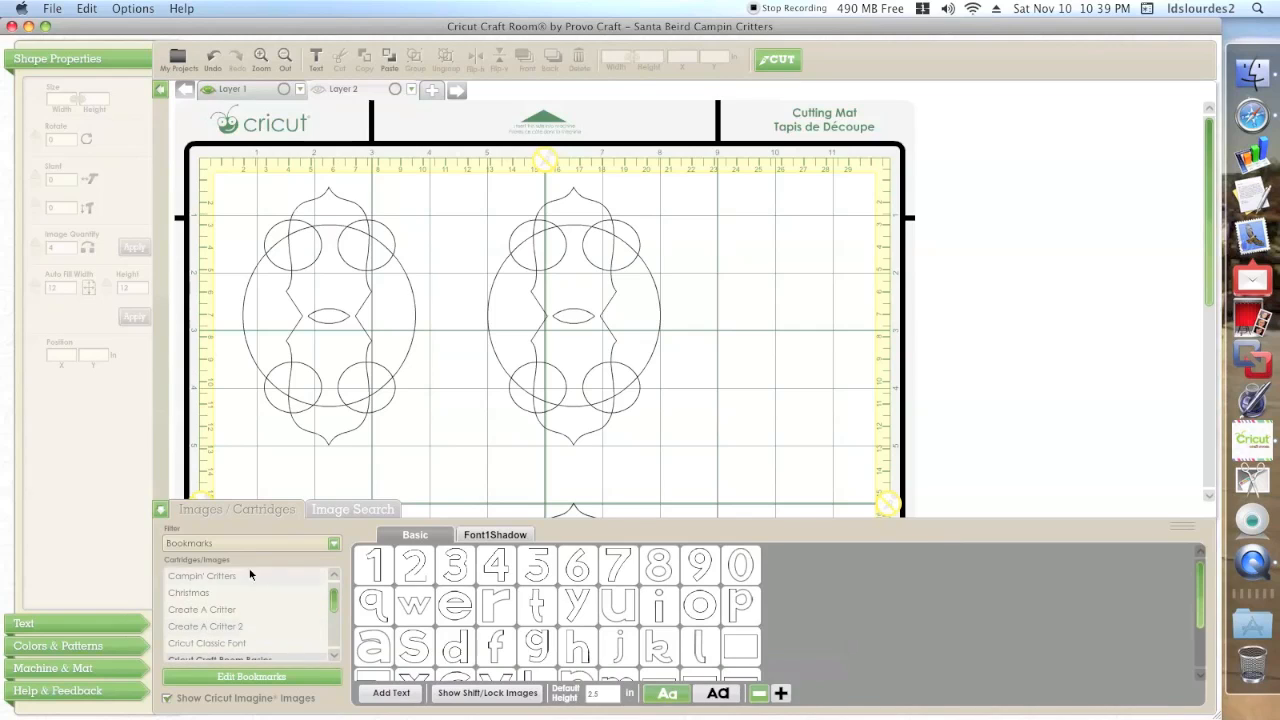
{"action": "left_click", "coordinate": [245, 577]}
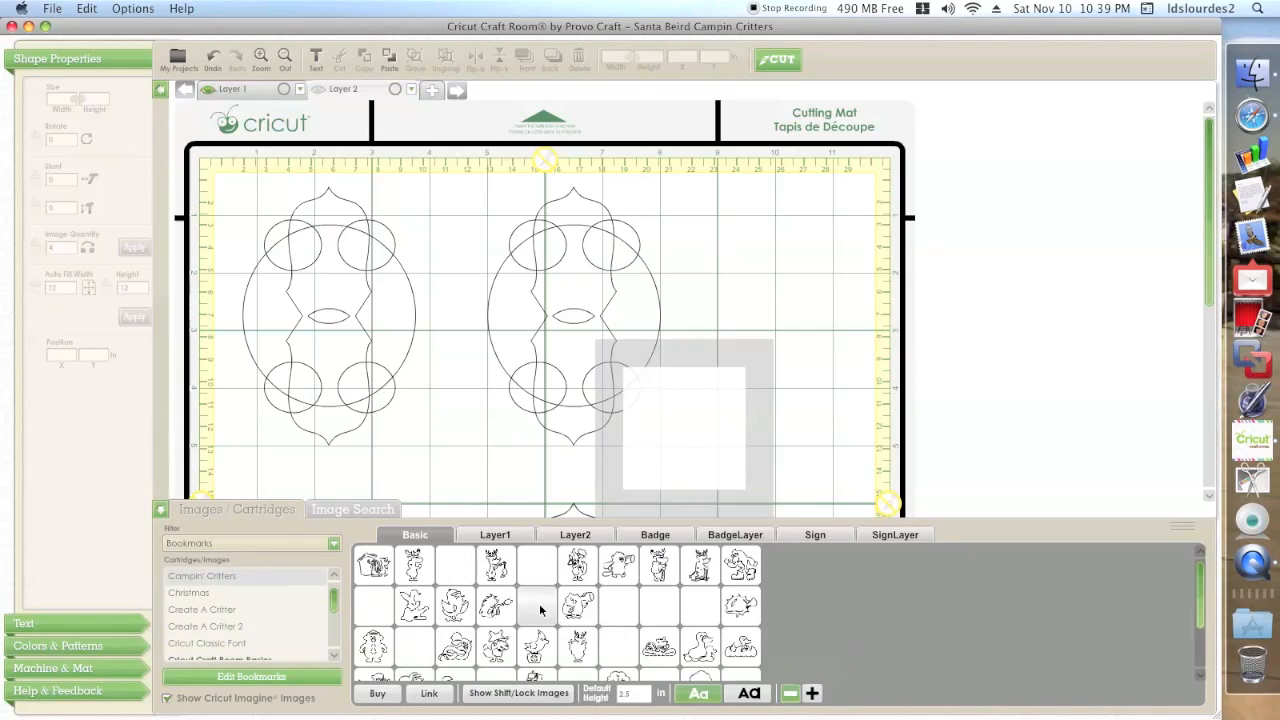
{"action": "left_click", "coordinate": [797, 535]}
{"action": "mouse_move", "coordinate": [627, 566]}
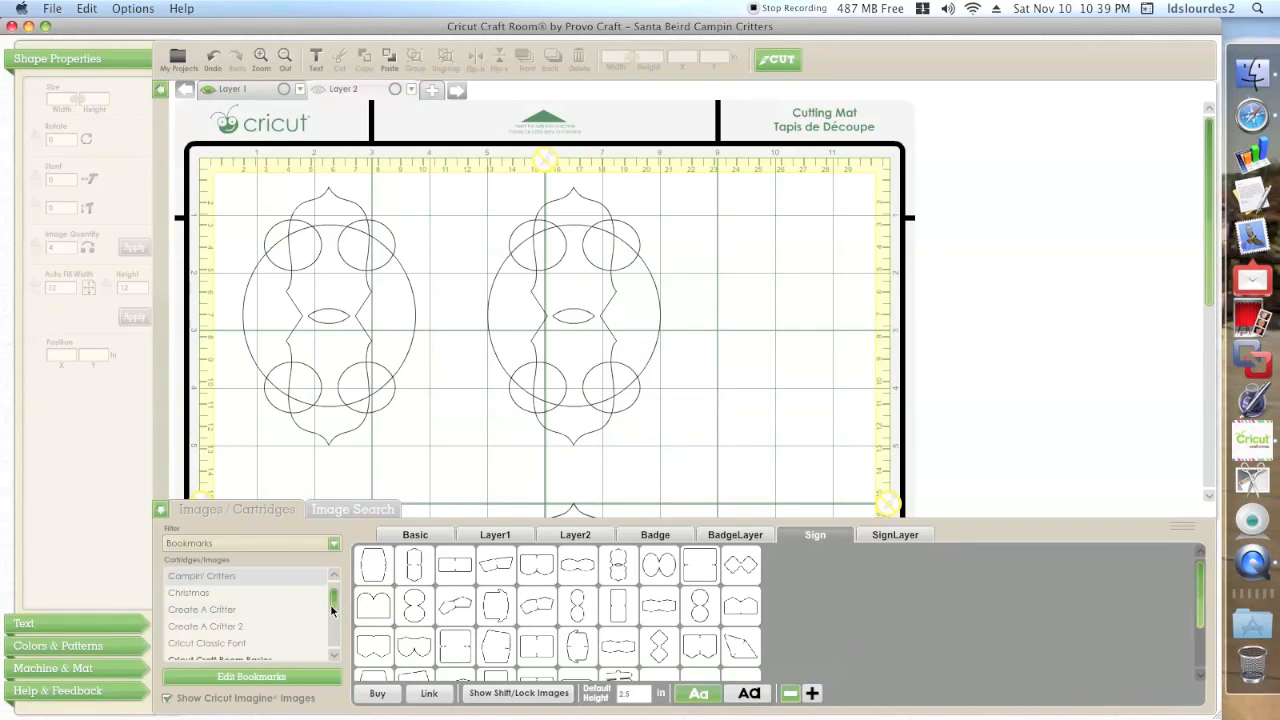
- View the shift/lock images of the Cricut Craft Room Basics cartridge, including the Circle shape
{"action": "scroll", "coordinate": [297, 611], "scroll_direction": "down", "scroll_amount": 3}
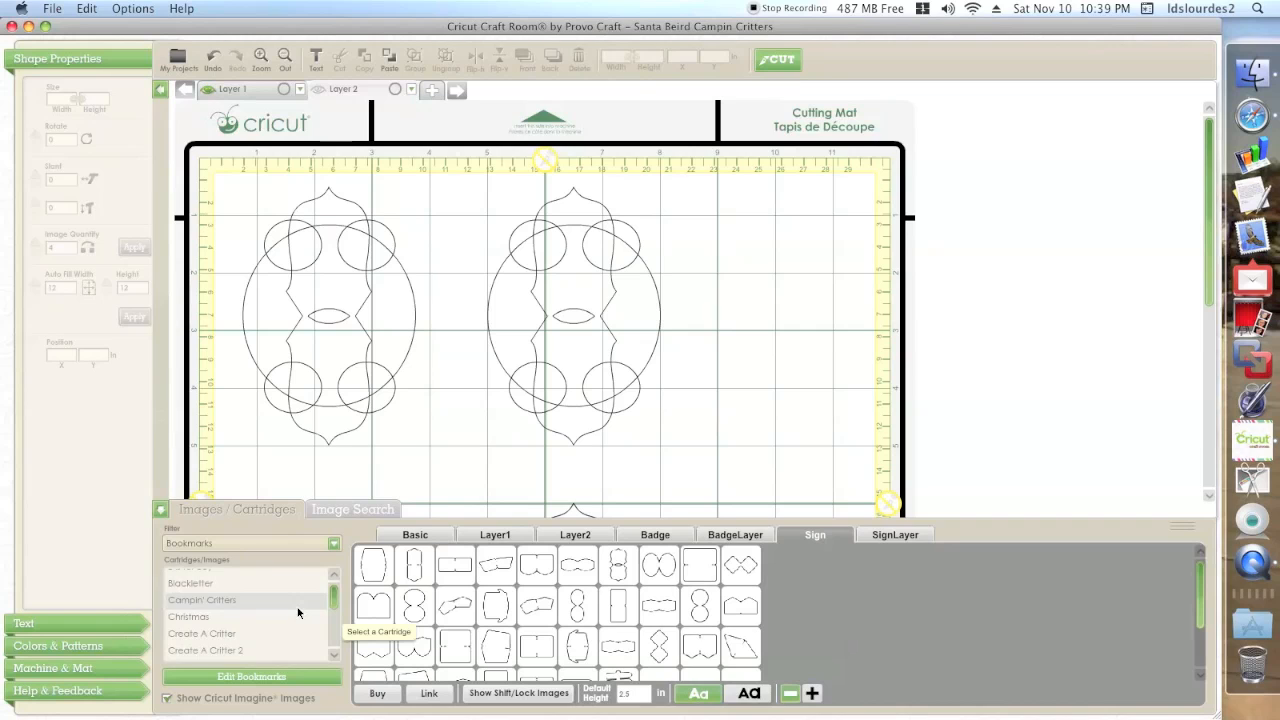
{"action": "left_click", "coordinate": [260, 603]}
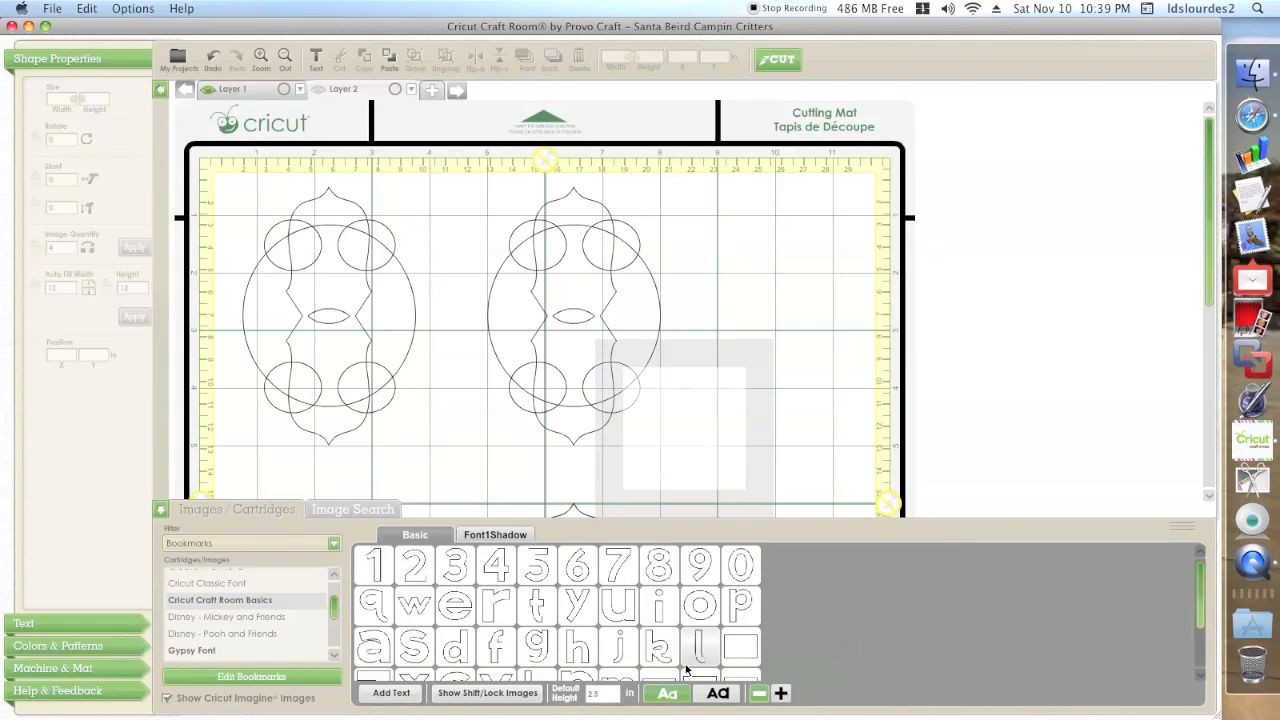
{"action": "scroll", "coordinate": [600, 630], "scroll_direction": "down", "scroll_amount": 2}
{"action": "left_click", "coordinate": [487, 692]}
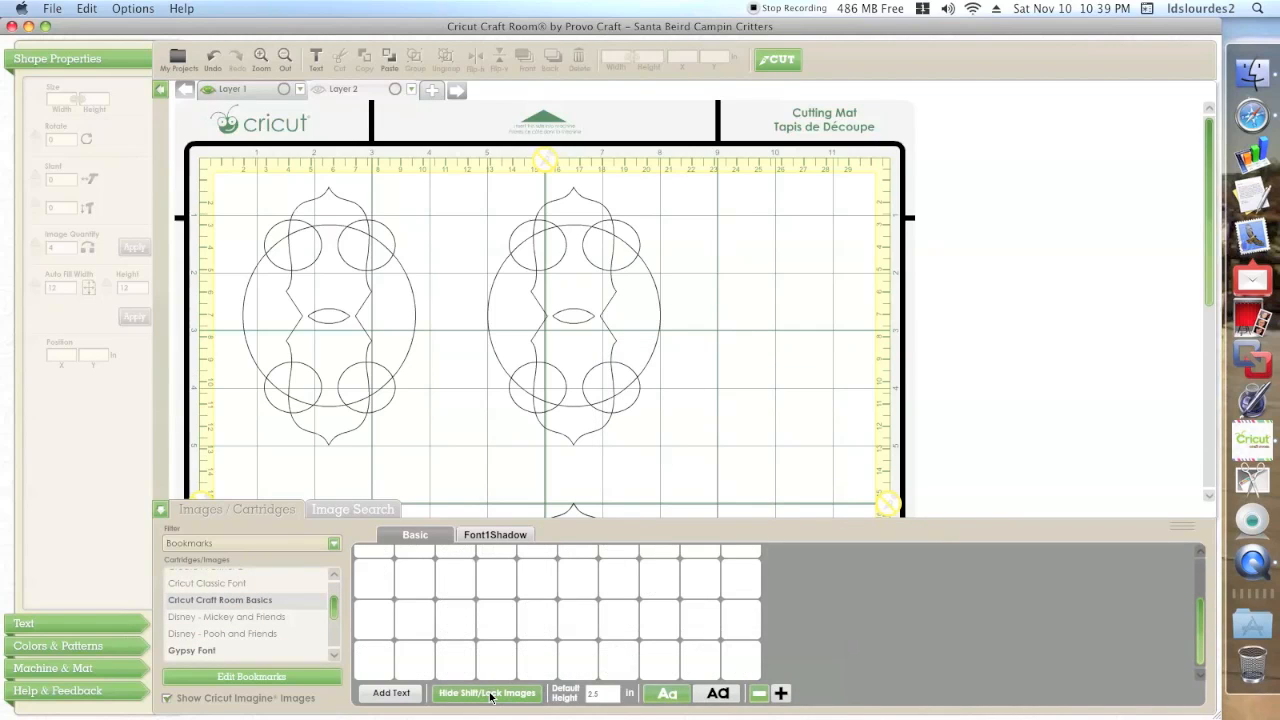
{"action": "mouse_move", "coordinate": [418, 662]}
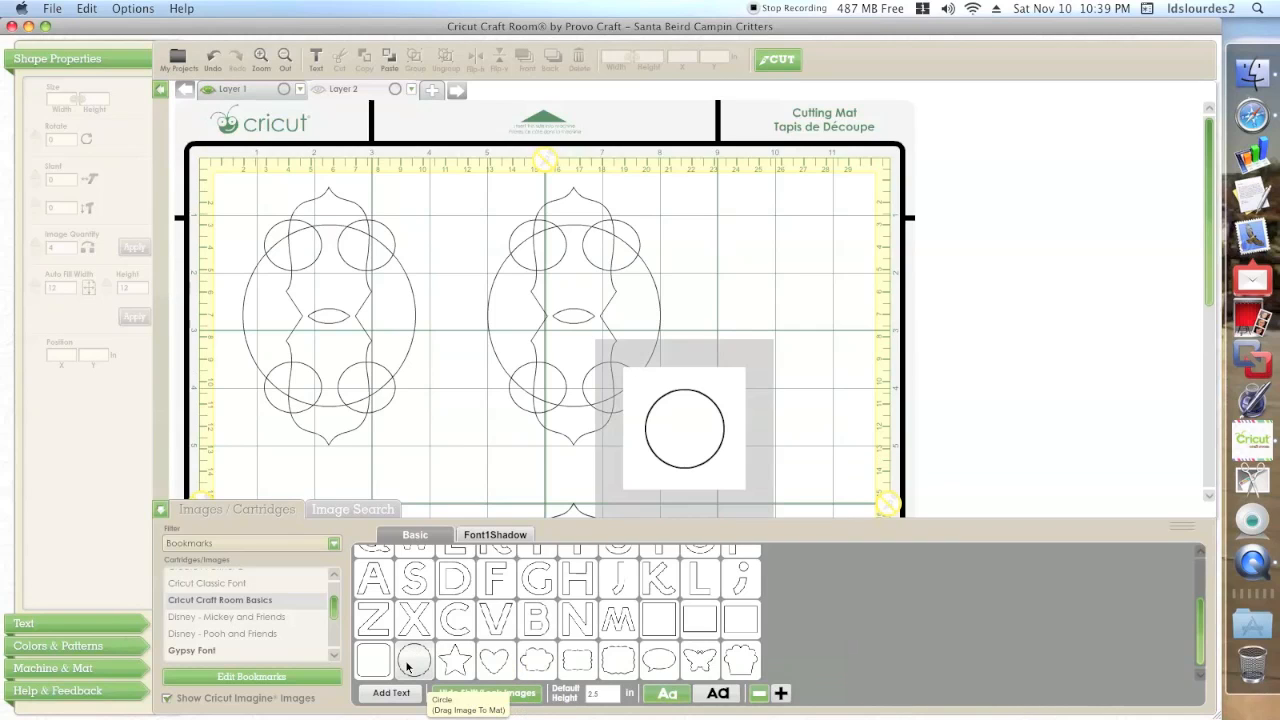
- Inspect the weld settings of the oval and the upper-right circle in the upper-right ornate shape
{"action": "left_click", "coordinate": [652, 315]}
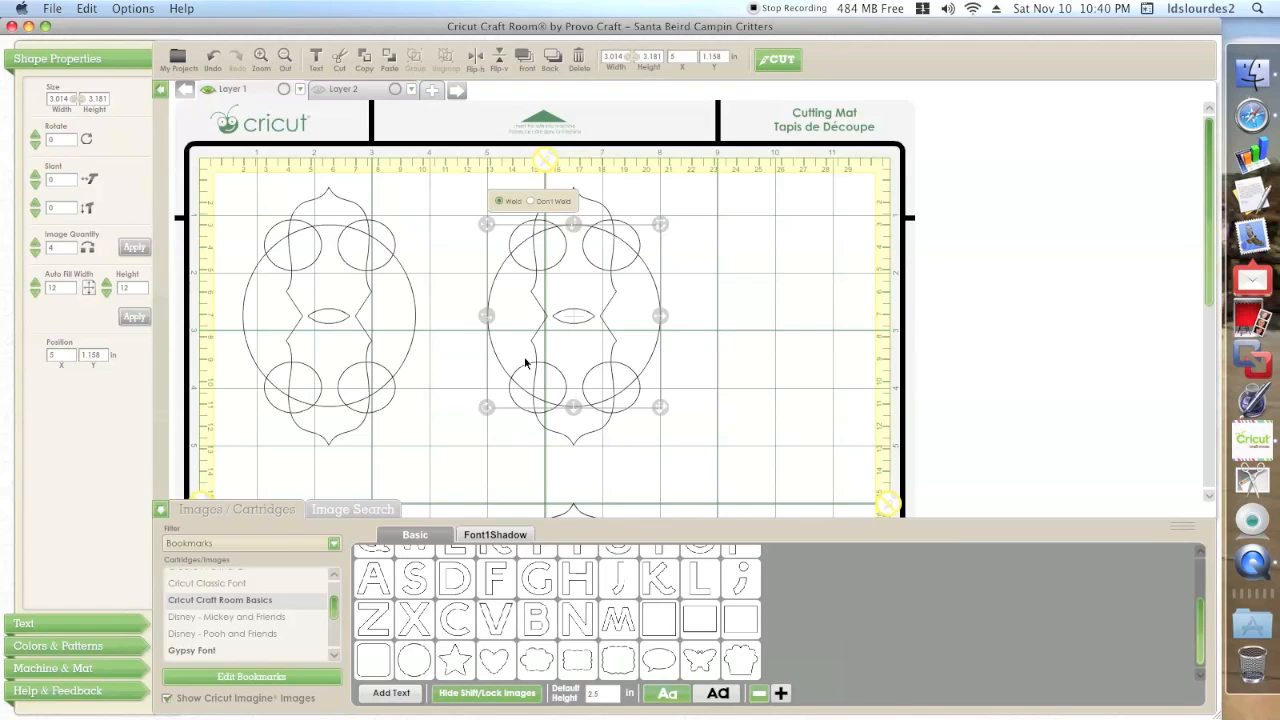
{"action": "left_click", "coordinate": [684, 213]}
{"action": "left_click", "coordinate": [634, 235]}
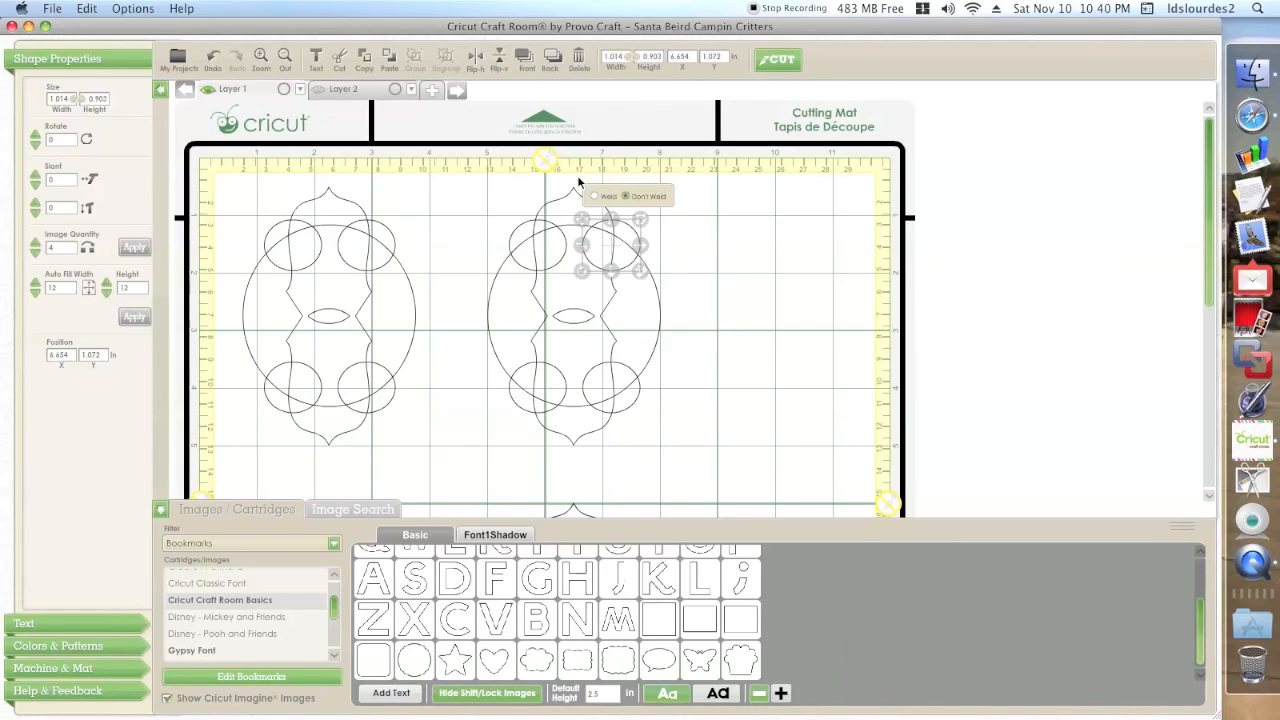
{"action": "left_click", "coordinate": [755, 265]}
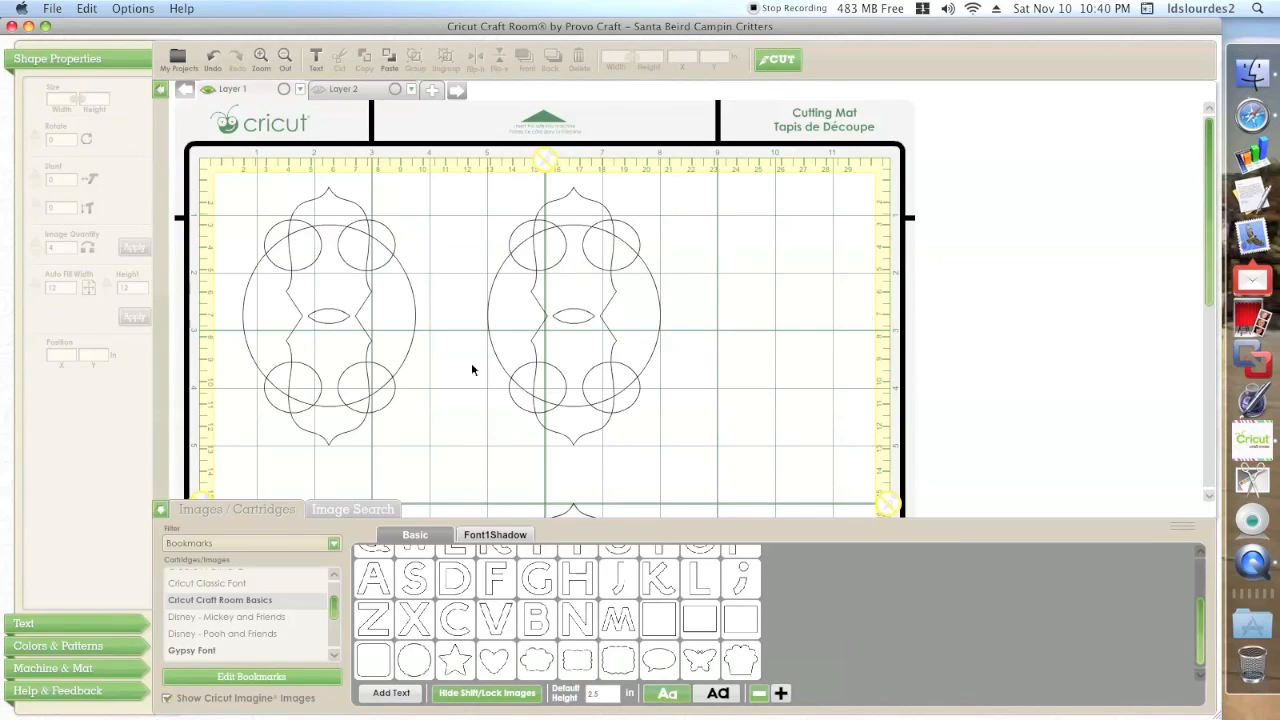
- Preview Layer 1 with a black fill and return it to no fill
{"action": "left_click", "coordinate": [284, 89]}
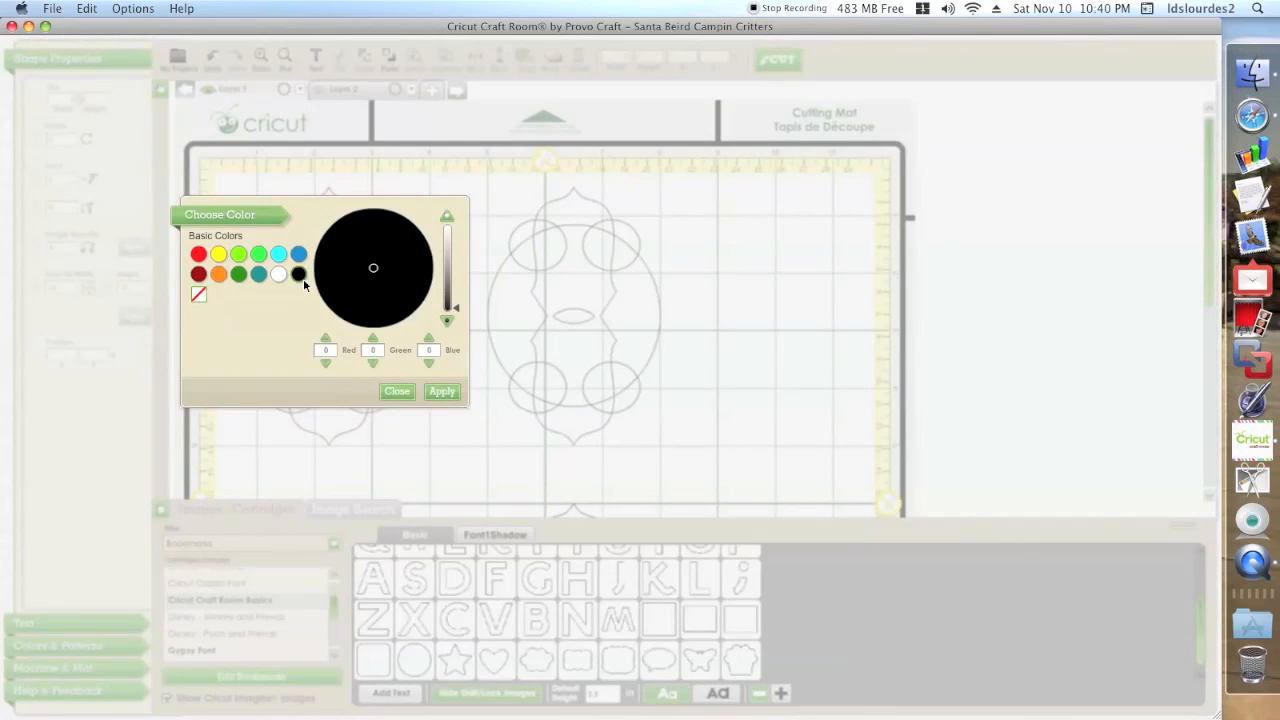
{"action": "left_click", "coordinate": [442, 392]}
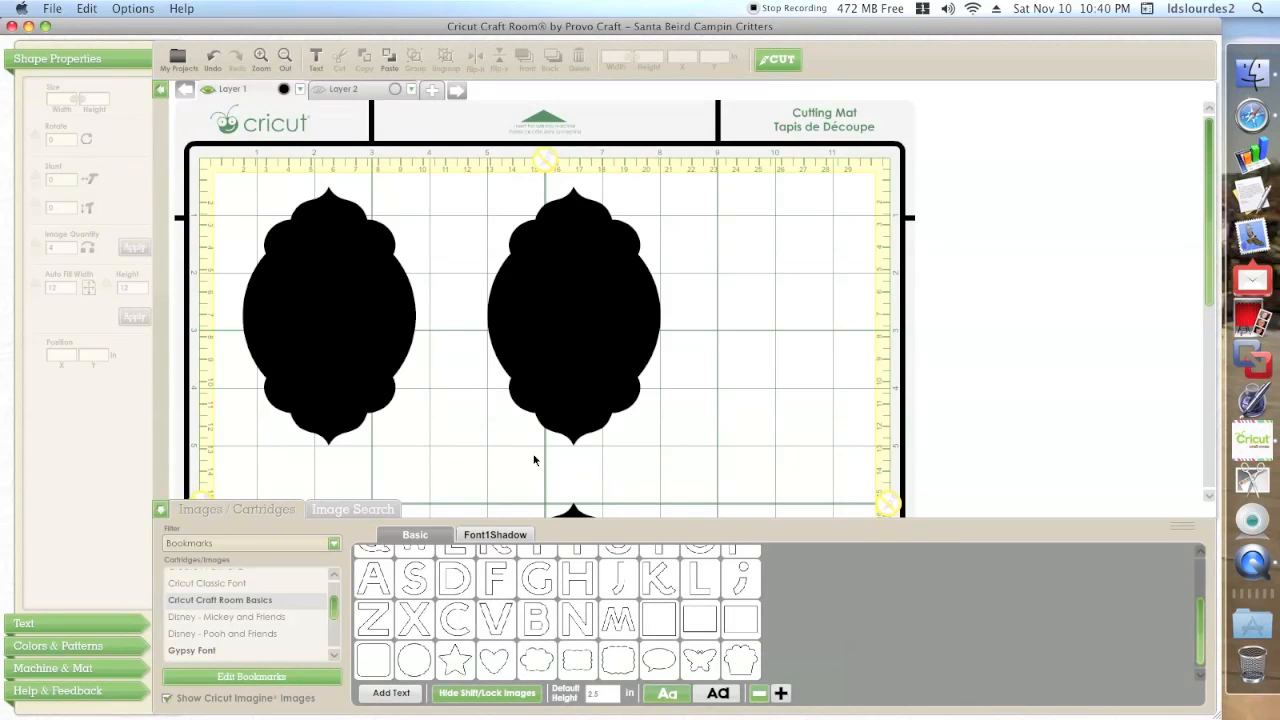
{"action": "left_click", "coordinate": [284, 89]}
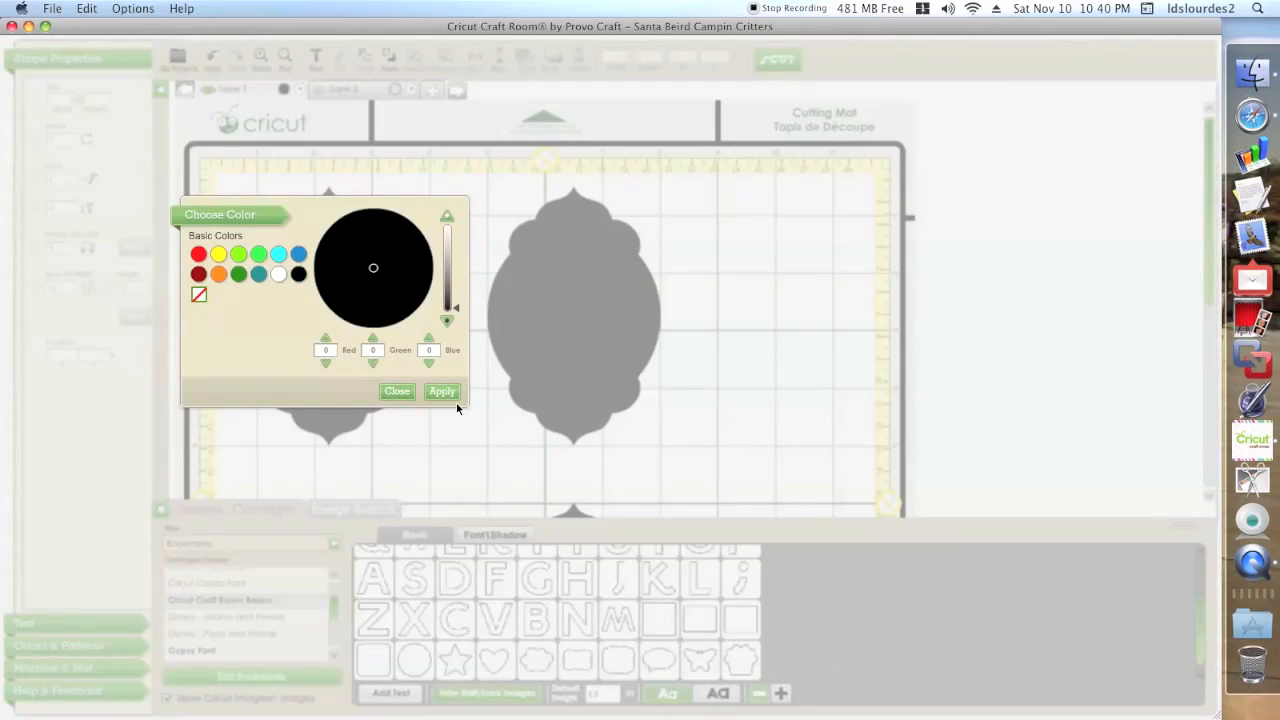
{"action": "left_click", "coordinate": [452, 396]}
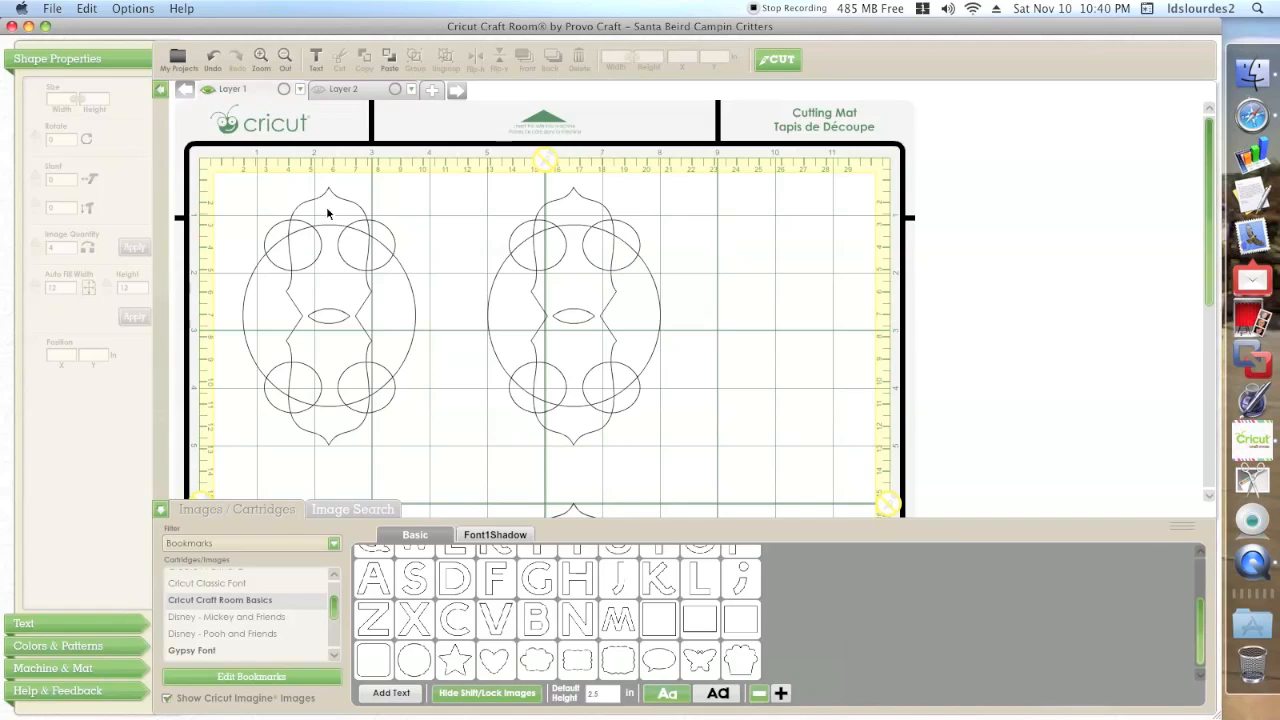
- Set the two upper circles of the upper-left ornate shape to Weld
{"action": "left_click", "coordinate": [277, 269]}
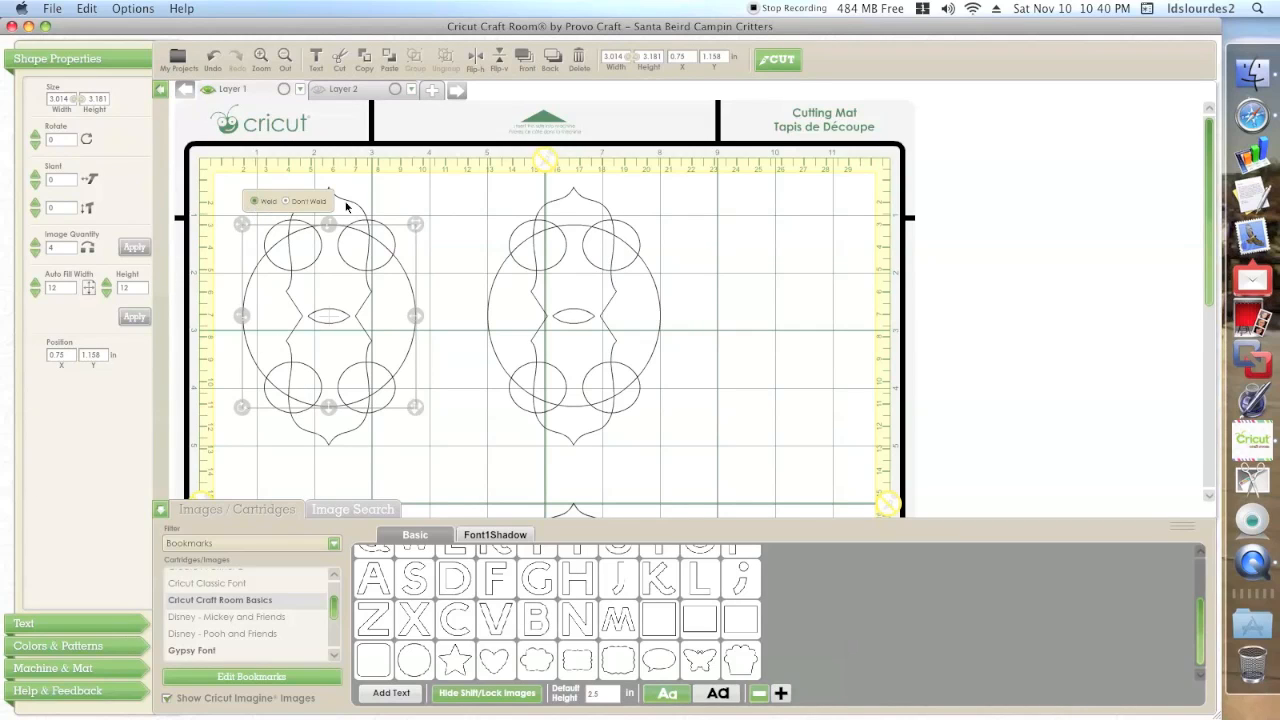
{"action": "left_click", "coordinate": [404, 213]}
{"action": "left_click", "coordinate": [390, 230]}
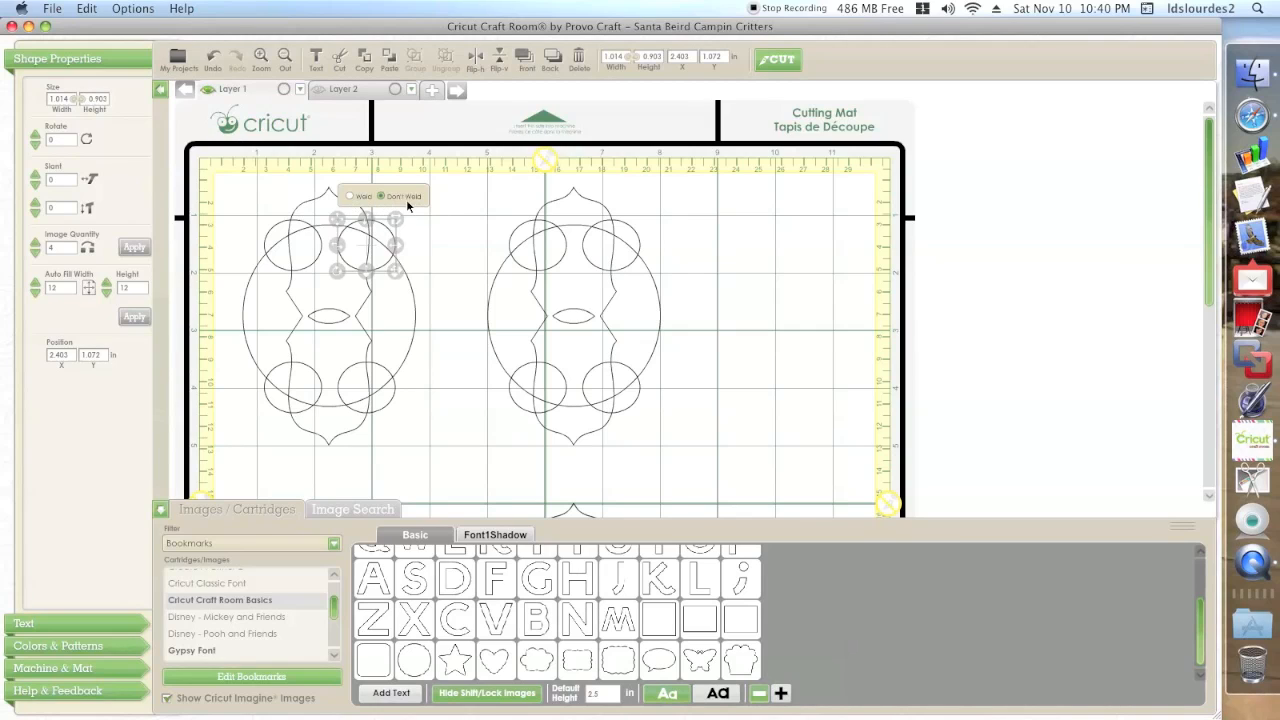
{"action": "left_click", "coordinate": [350, 196]}
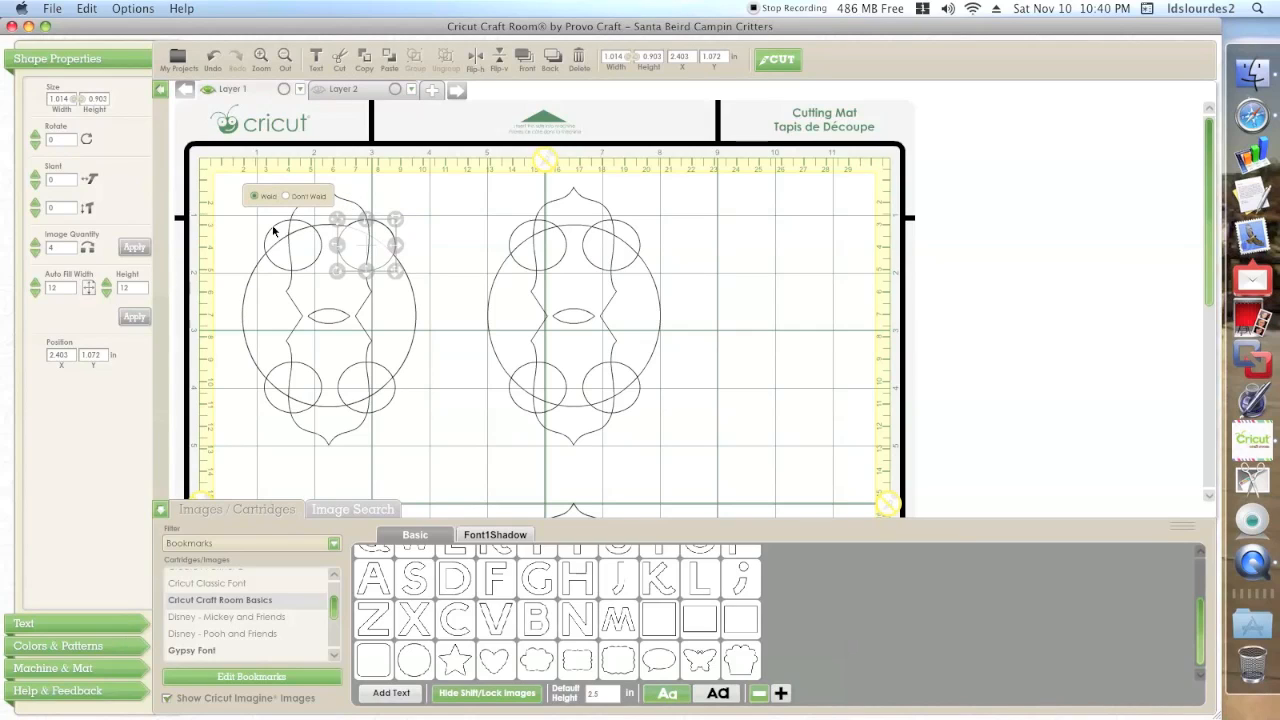
{"action": "left_click", "coordinate": [283, 226]}
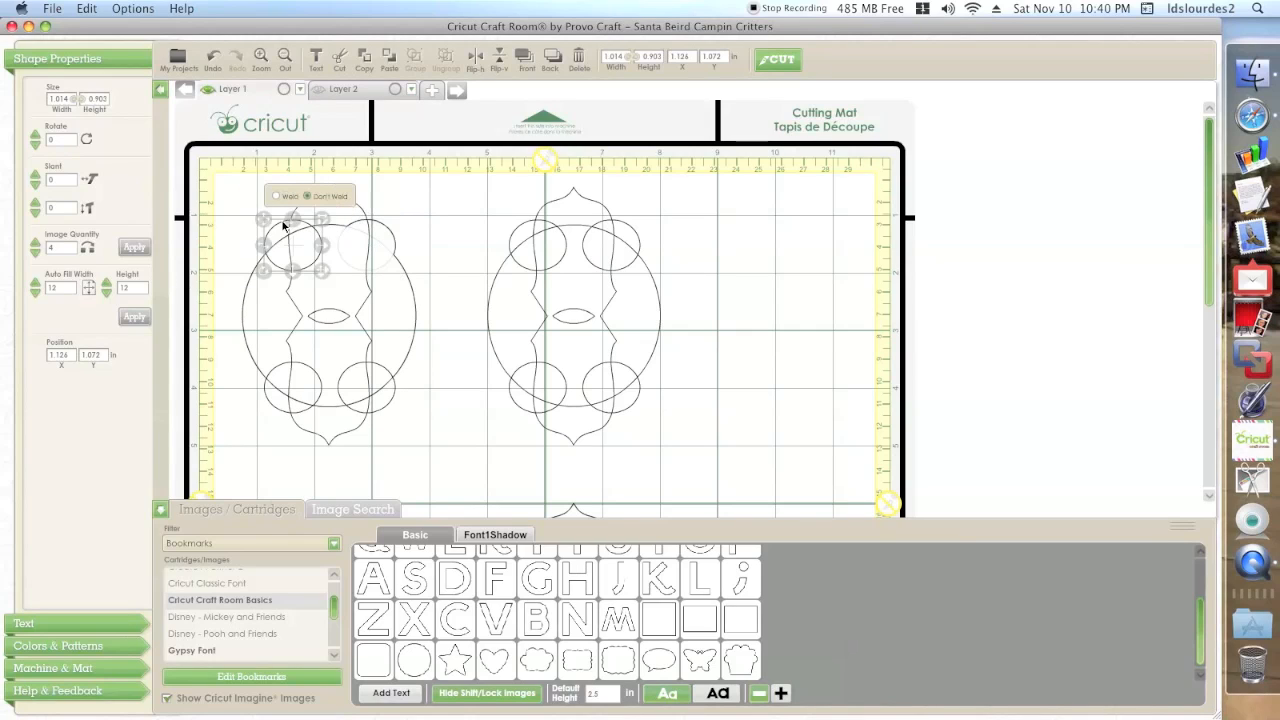
{"action": "left_click", "coordinate": [275, 197]}
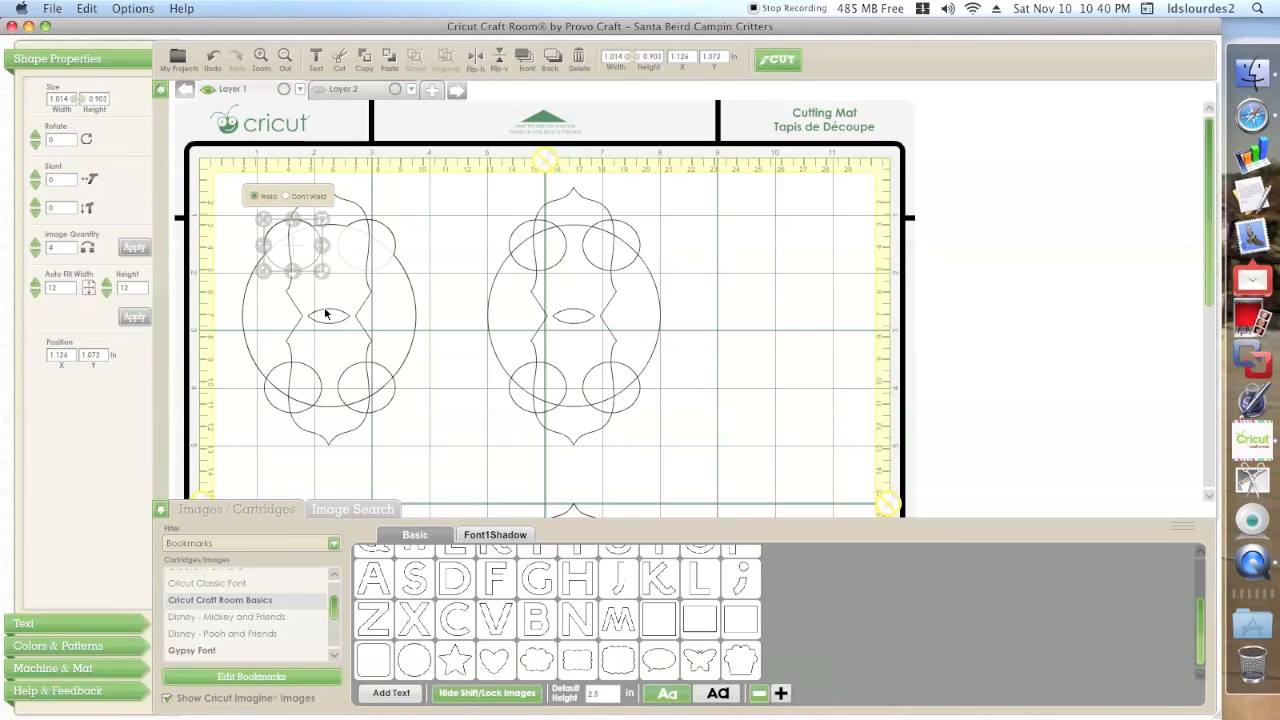
- Set the tall pointed center piece of the upper-left ornate shape to Weld
{"action": "left_click", "coordinate": [364, 307]}
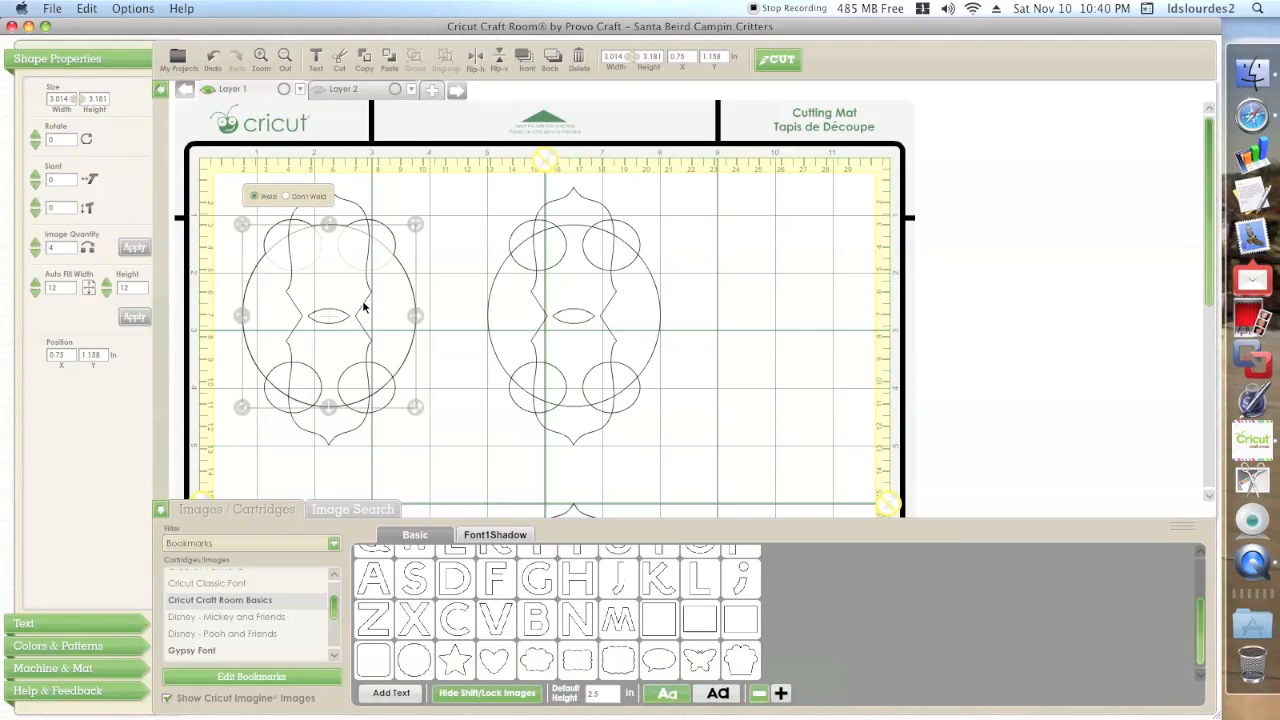
{"action": "left_click", "coordinate": [353, 206]}
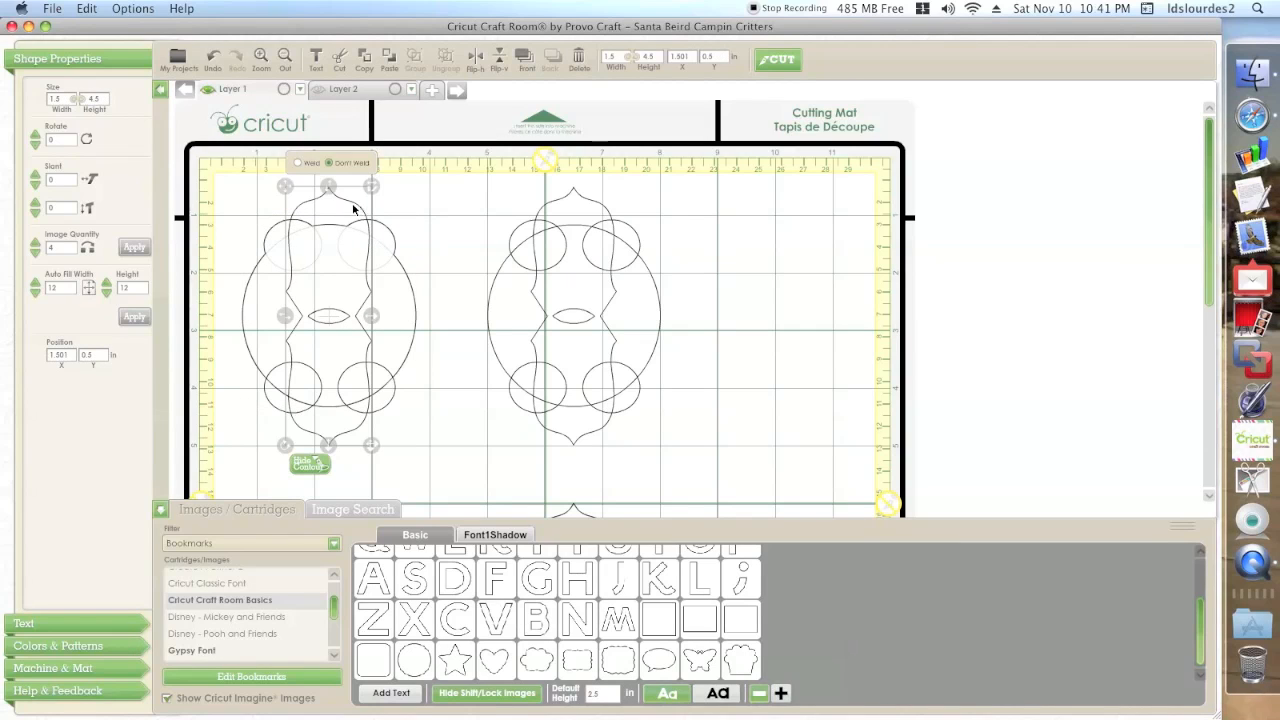
{"action": "left_click", "coordinate": [298, 162]}
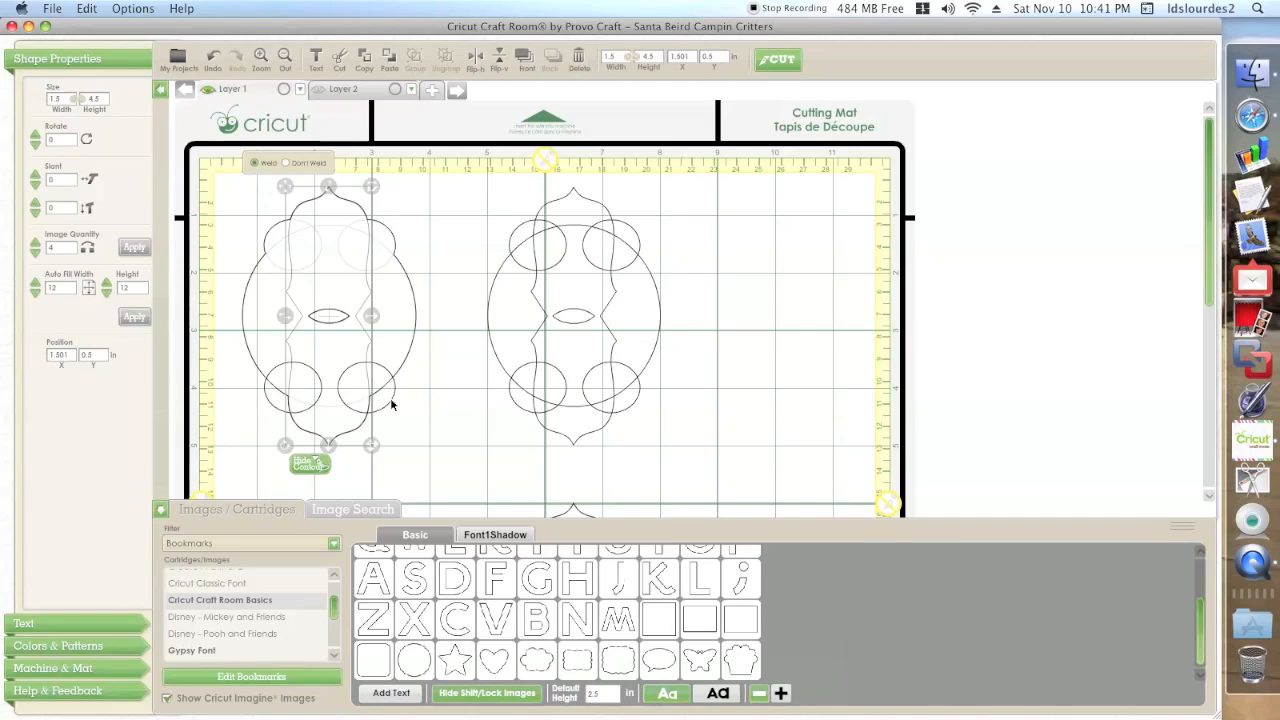
- Set the two lower circles of the upper-left ornate shape to Weld
{"action": "left_click", "coordinate": [350, 362]}
{"action": "left_click", "coordinate": [349, 338]}
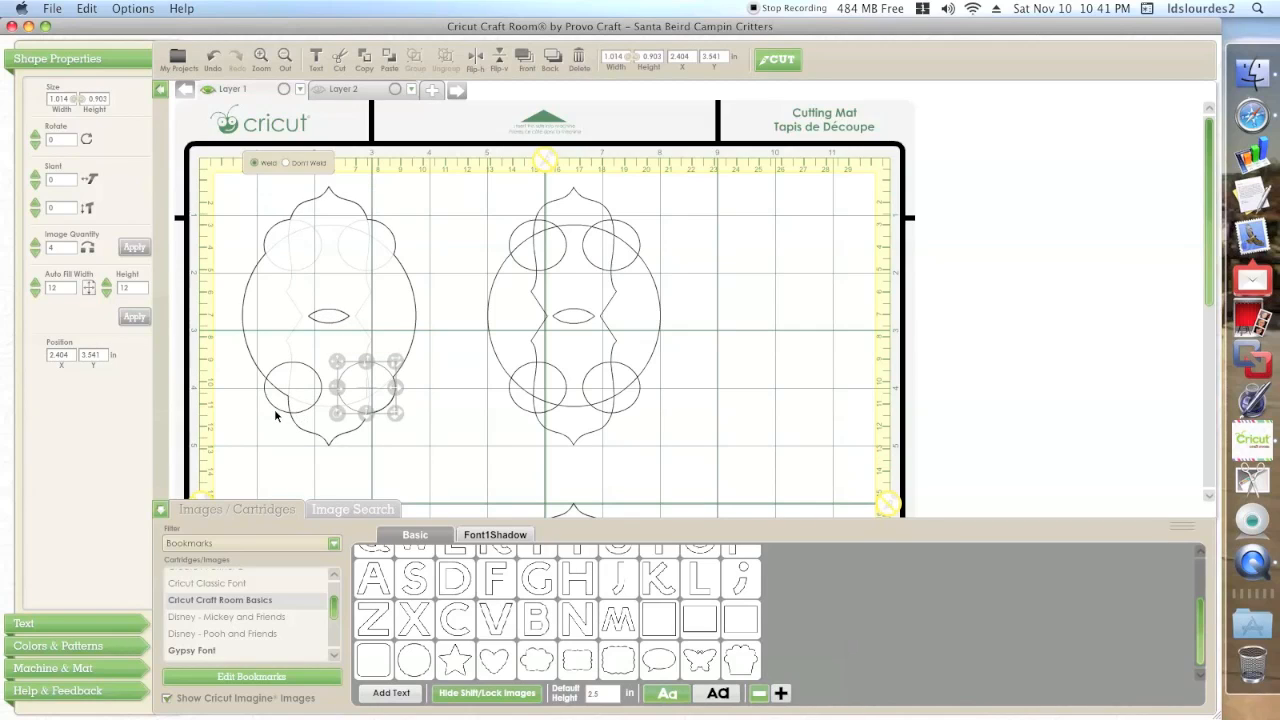
{"action": "left_click", "coordinate": [274, 410]}
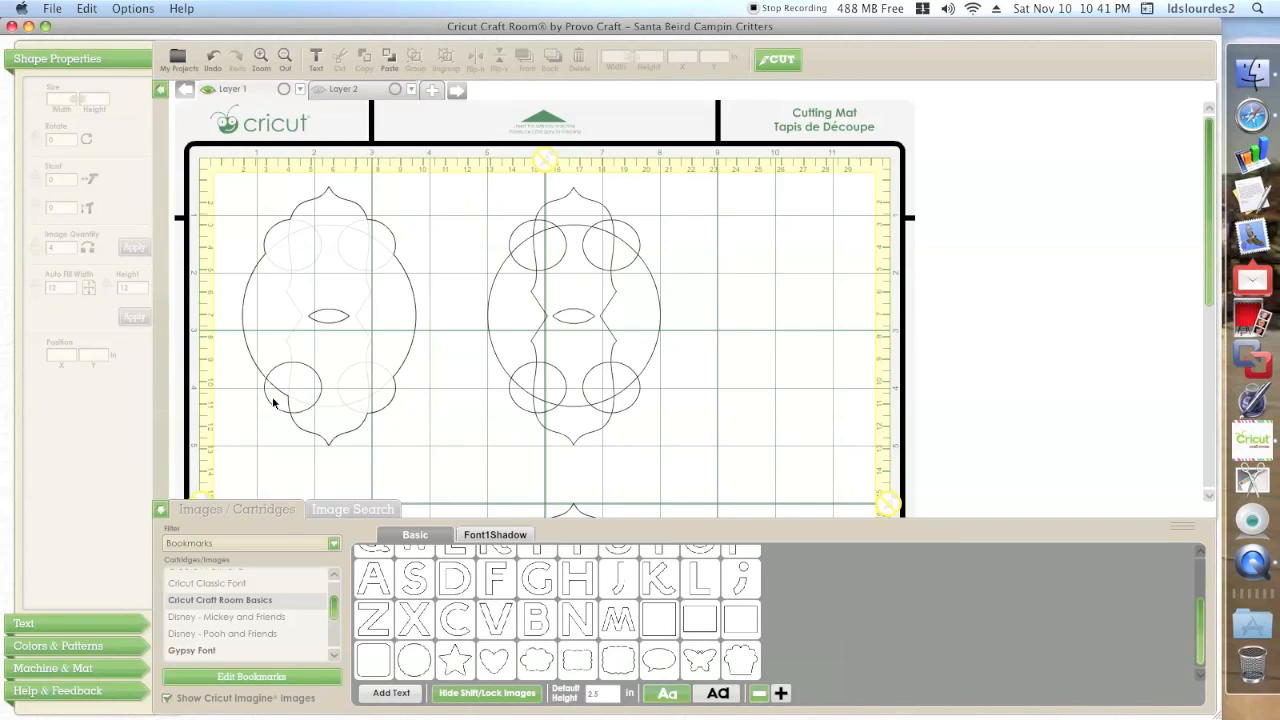
{"action": "left_click", "coordinate": [271, 403]}
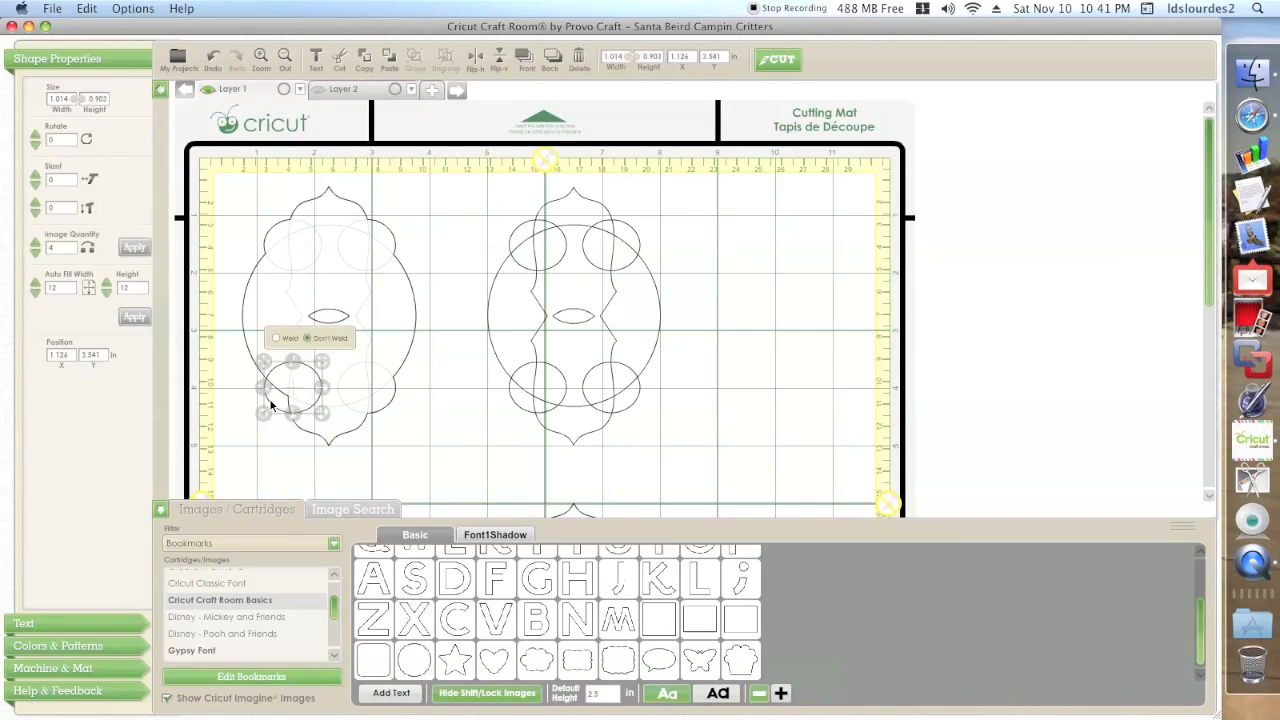
{"action": "left_click", "coordinate": [276, 337]}
{"action": "left_click", "coordinate": [443, 408]}
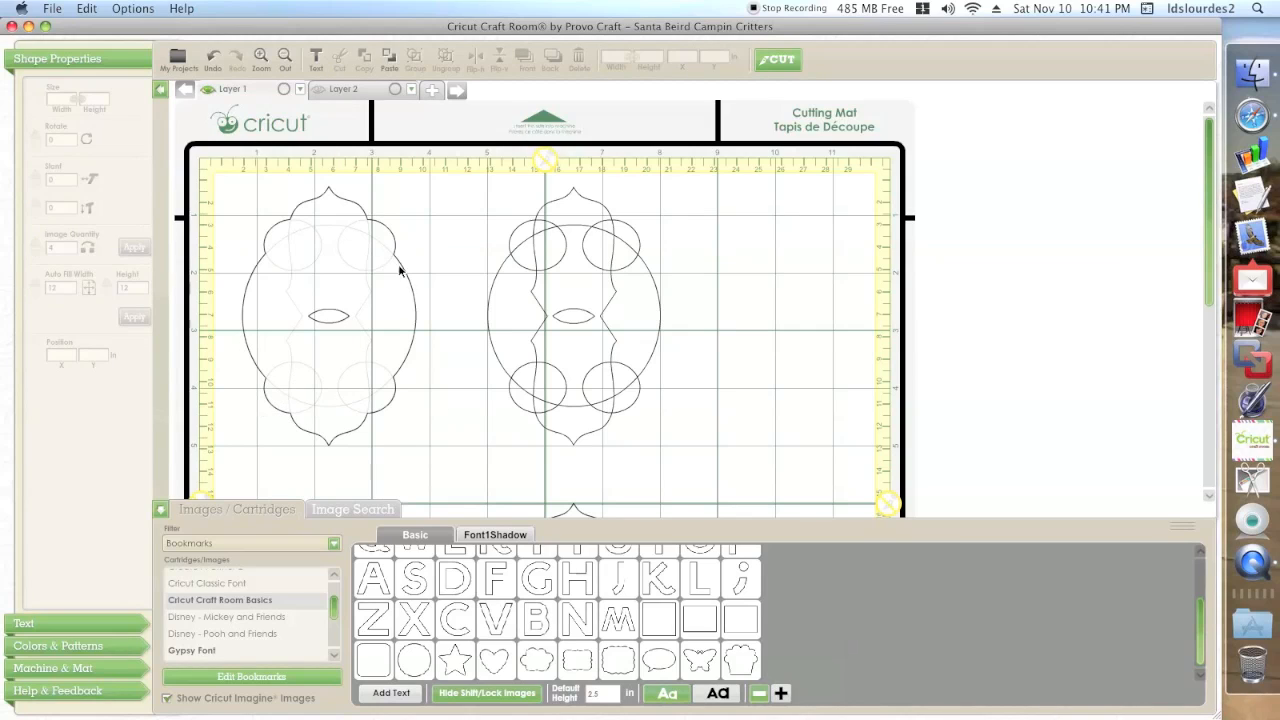
- Hide the small eye-shaped inner contour of the tall center piece in the upper-left ornate shape
{"action": "left_click", "coordinate": [340, 318]}
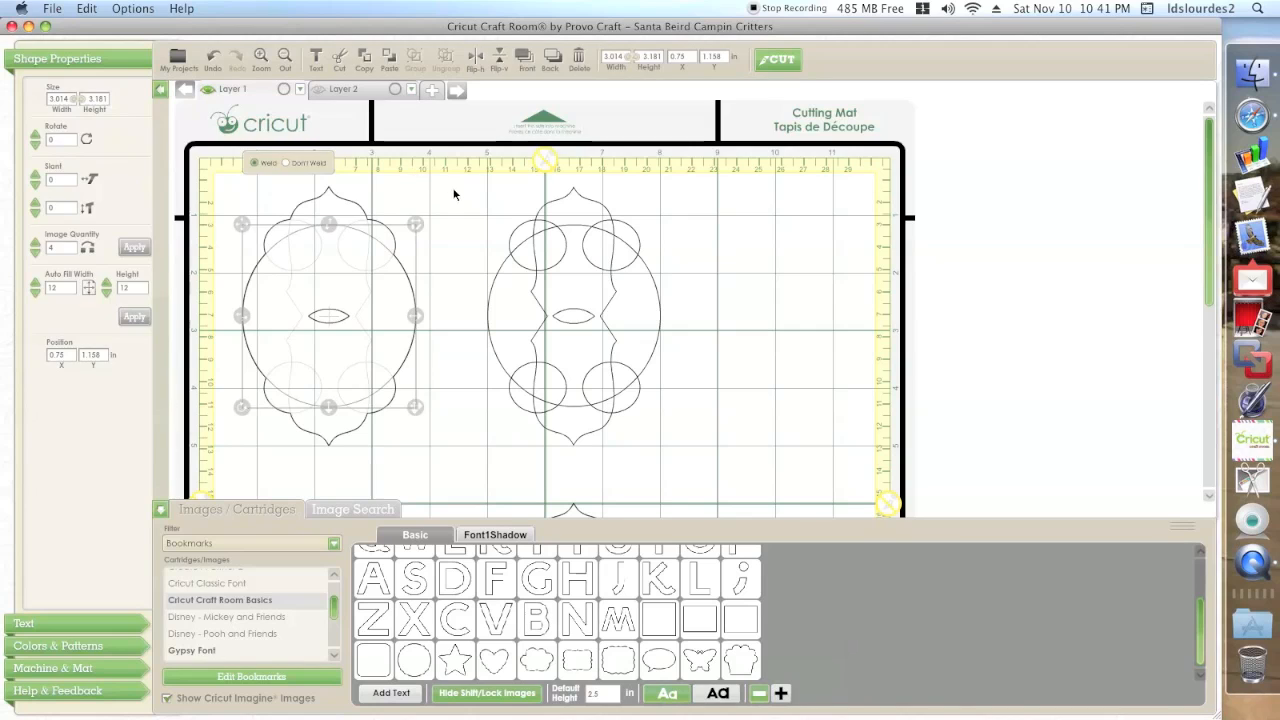
{"action": "left_click", "coordinate": [356, 203]}
{"action": "left_click", "coordinate": [348, 201]}
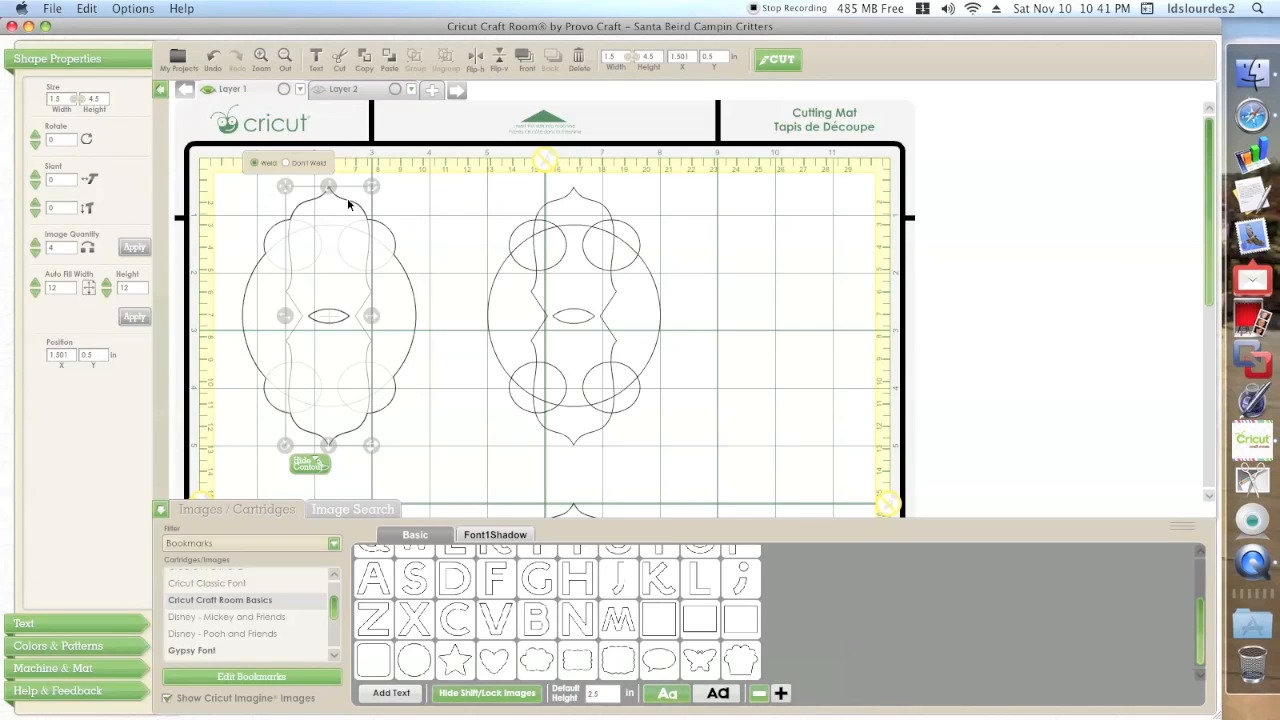
{"action": "left_click", "coordinate": [307, 469]}
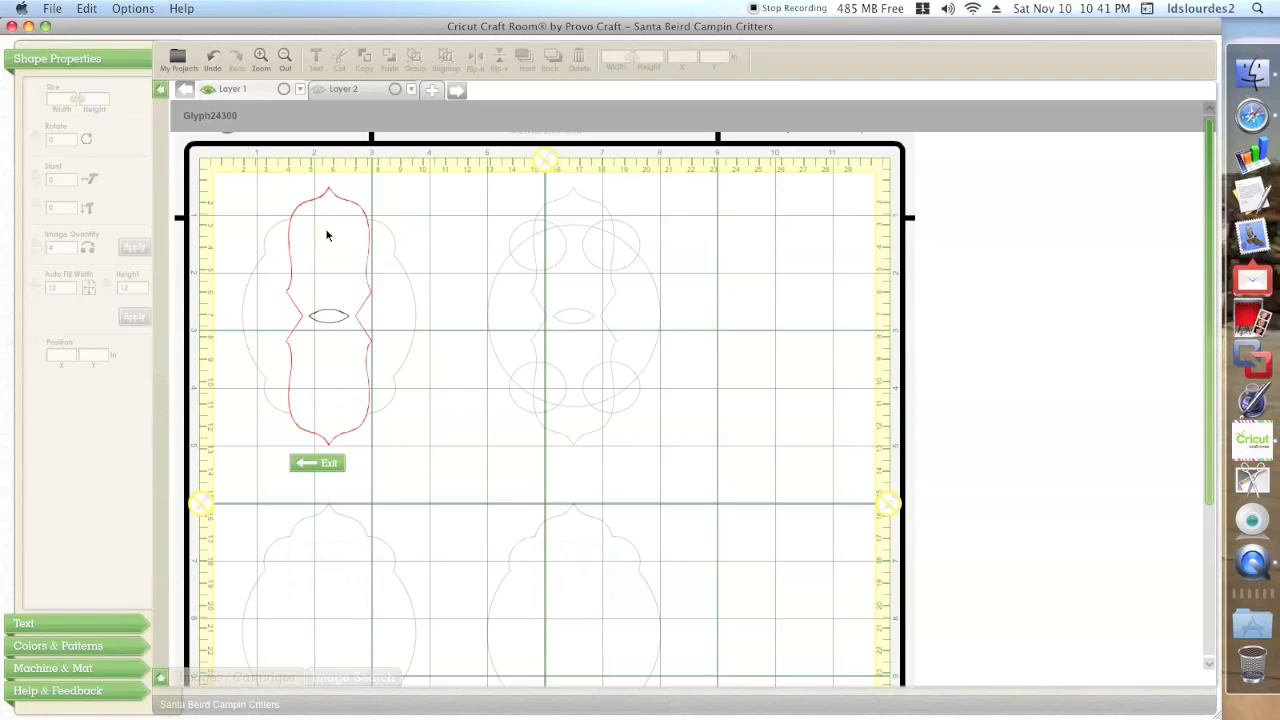
{"action": "left_click", "coordinate": [328, 314]}
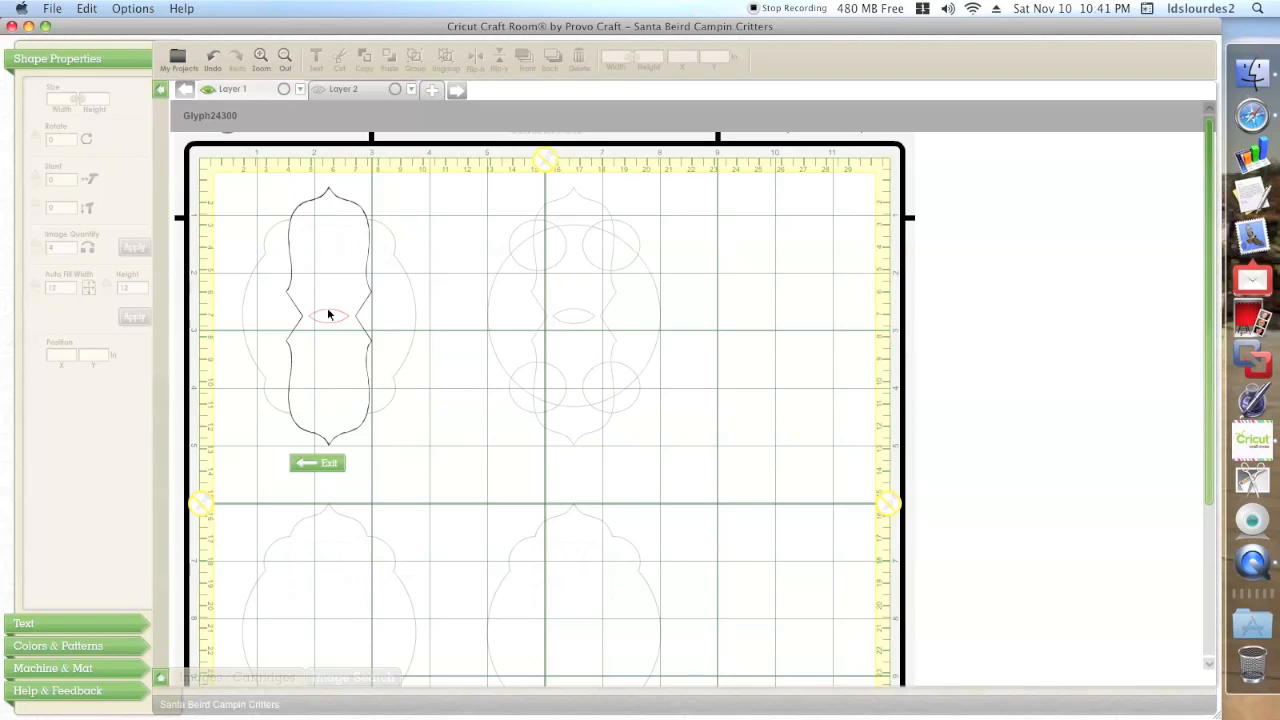
{"action": "left_click", "coordinate": [336, 462]}
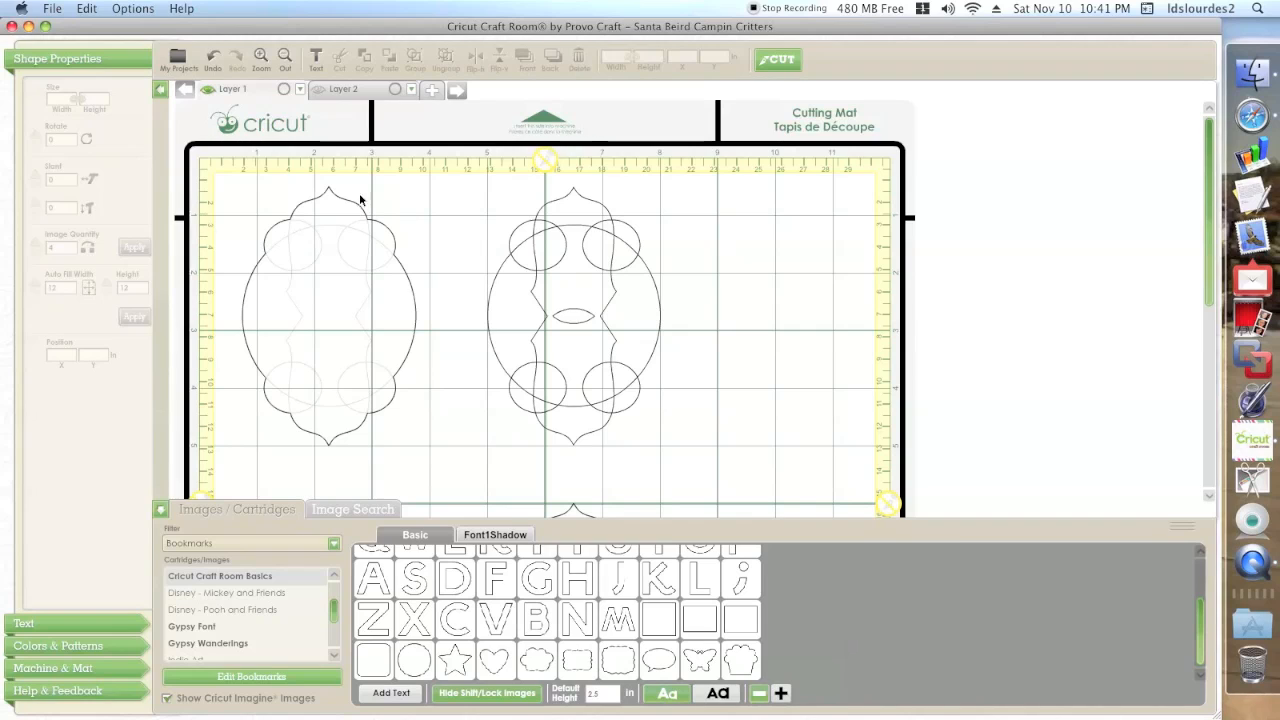
- Set the two upper circles and the tall pointed center piece of the upper-right ornate shape to Weld
{"action": "left_click", "coordinate": [510, 245]}
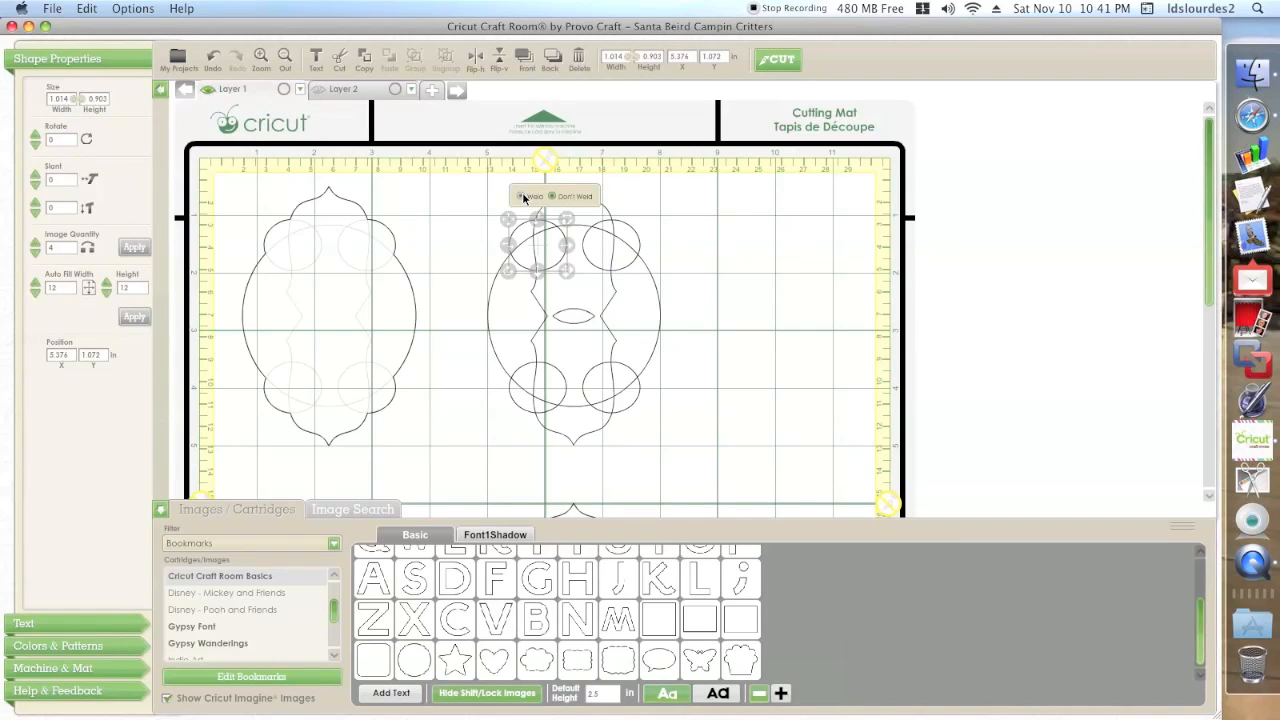
{"action": "left_click", "coordinate": [522, 197]}
{"action": "left_click", "coordinate": [625, 223]}
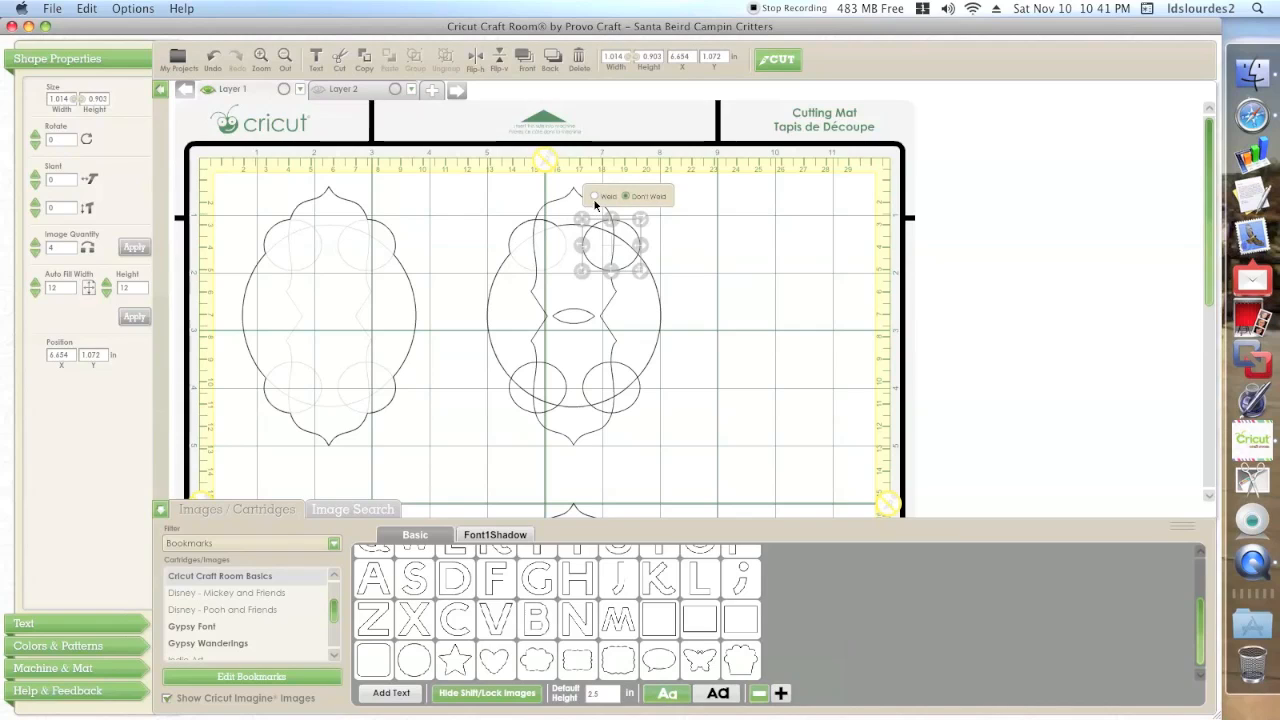
{"action": "left_click", "coordinate": [595, 197]}
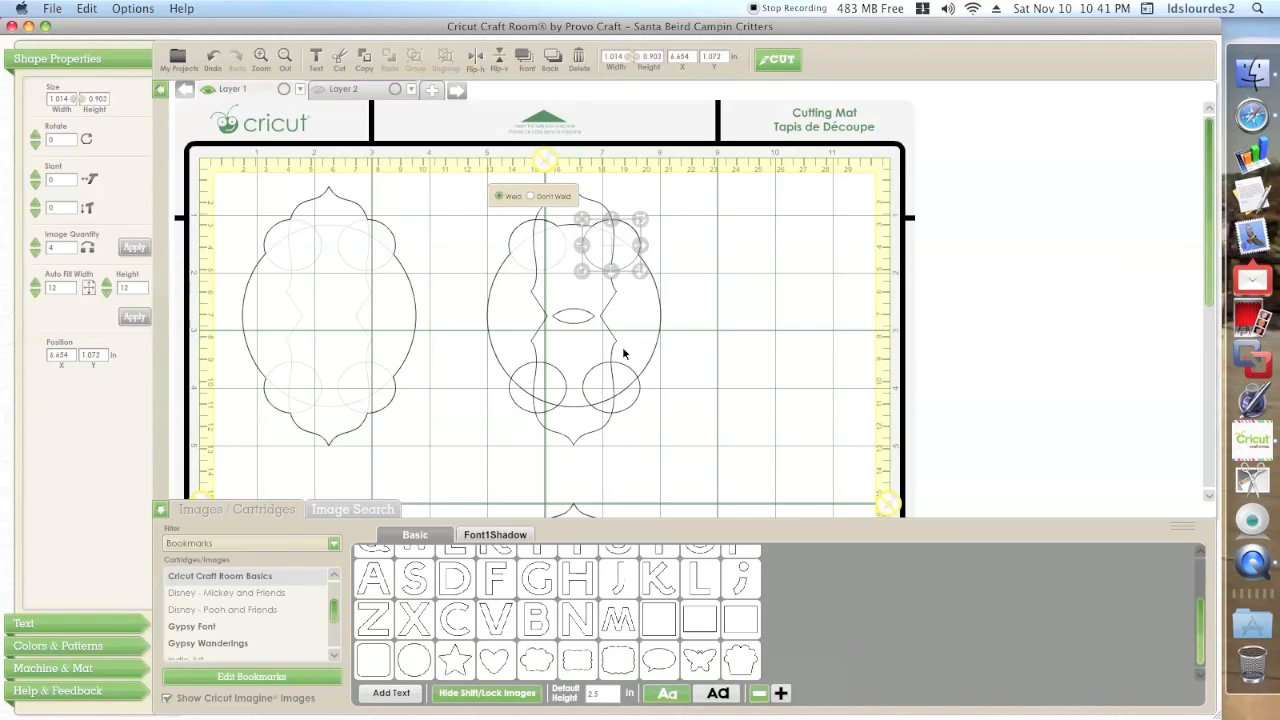
{"action": "left_click", "coordinate": [595, 204]}
{"action": "left_click", "coordinate": [543, 162]}
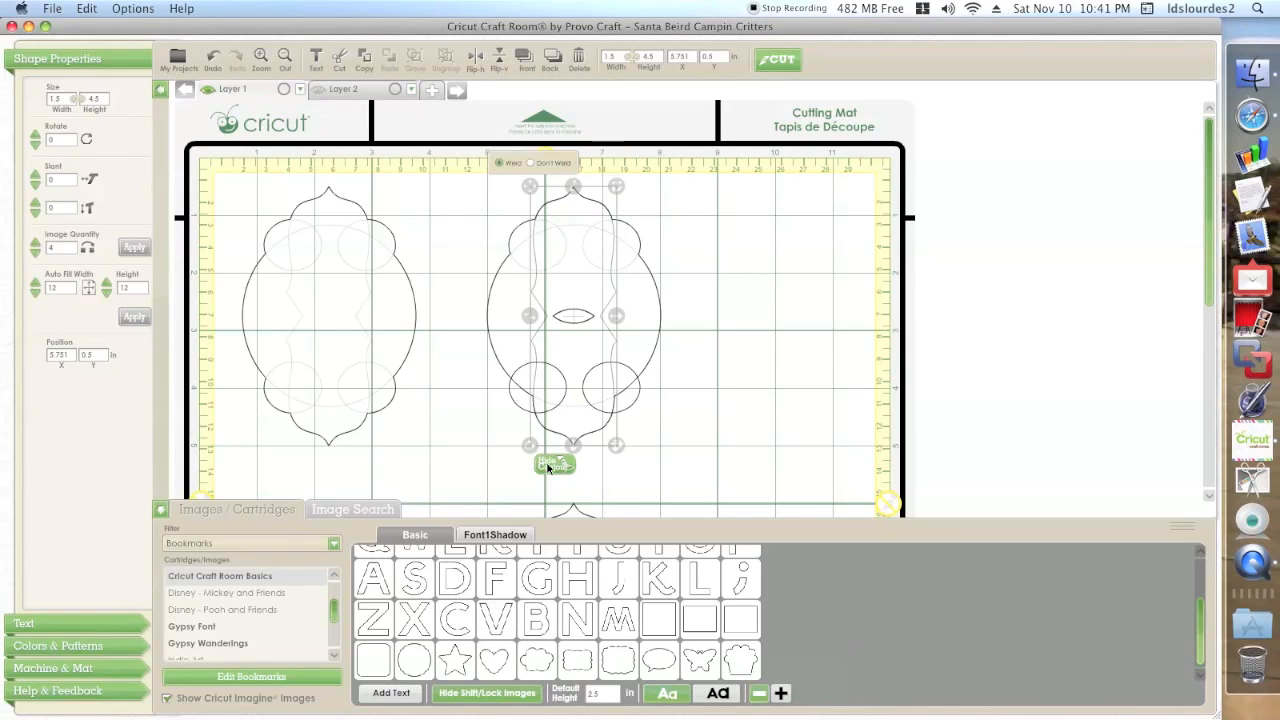
- Set the two lower circles of the upper-right ornate shape to Weld
{"action": "left_click", "coordinate": [519, 410]}
{"action": "left_click", "coordinate": [518, 404]}
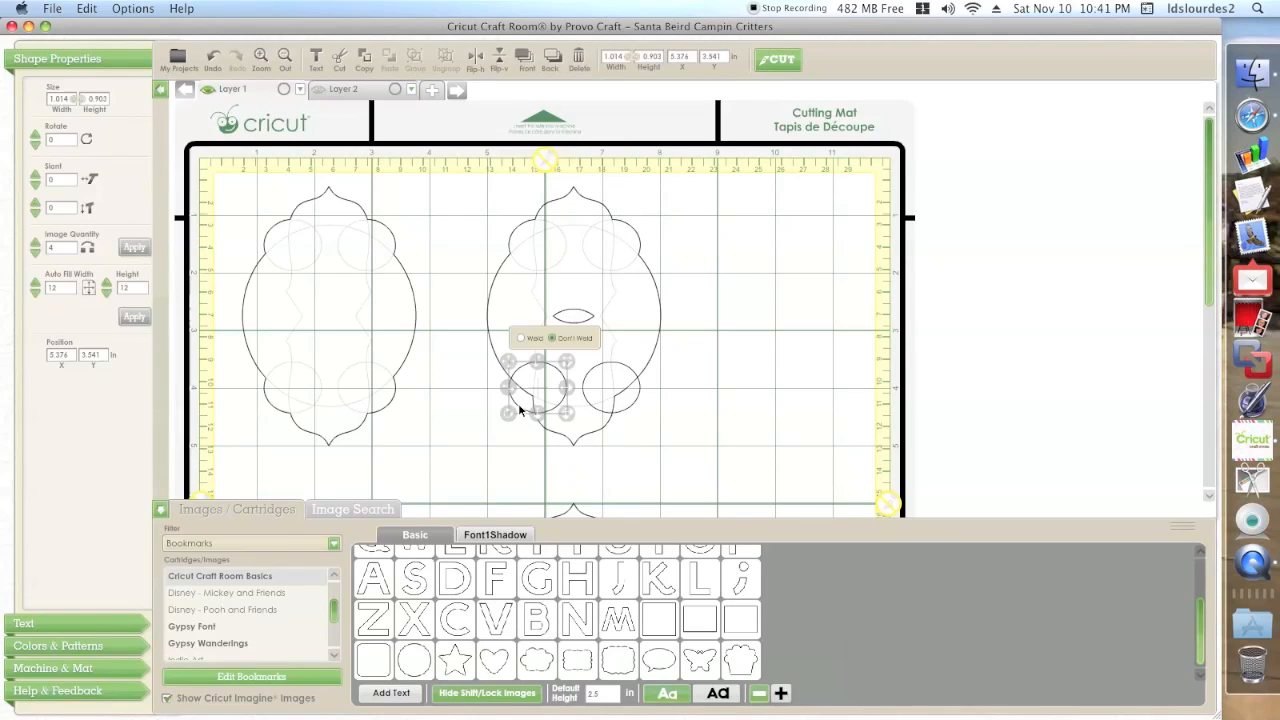
{"action": "left_click", "coordinate": [521, 338]}
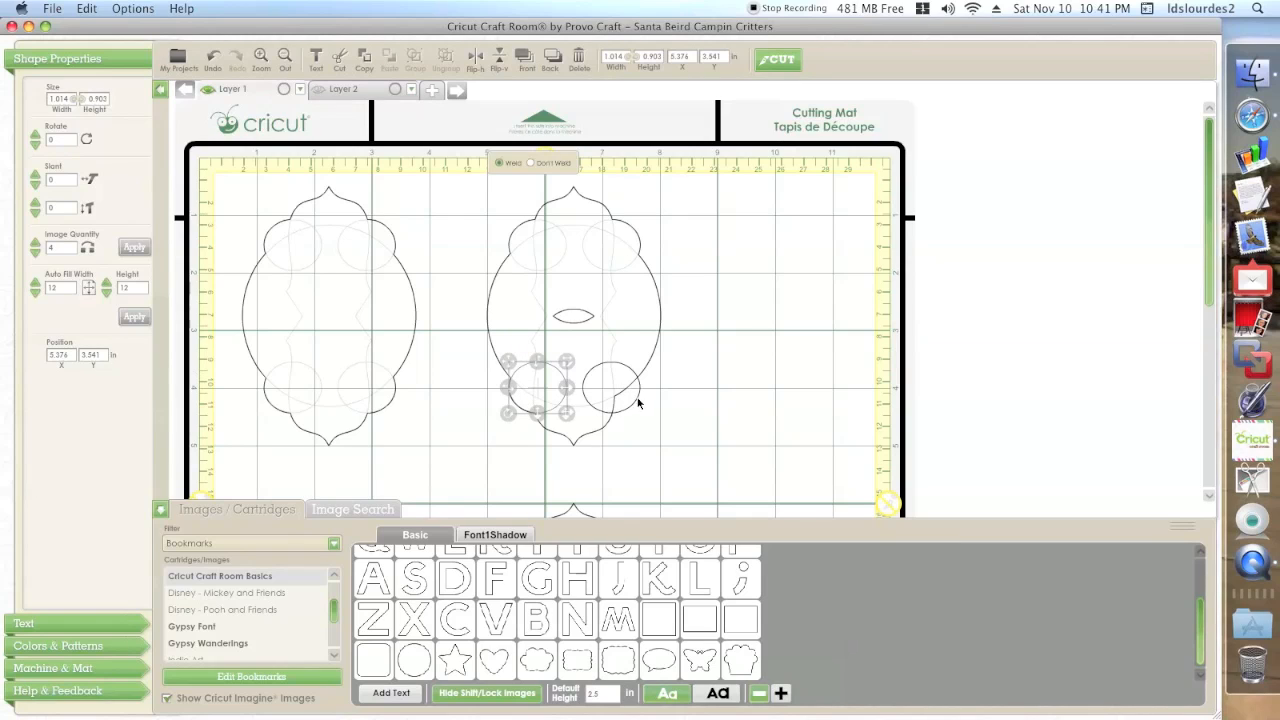
{"action": "left_click", "coordinate": [636, 405]}
{"action": "left_click", "coordinate": [589, 337]}
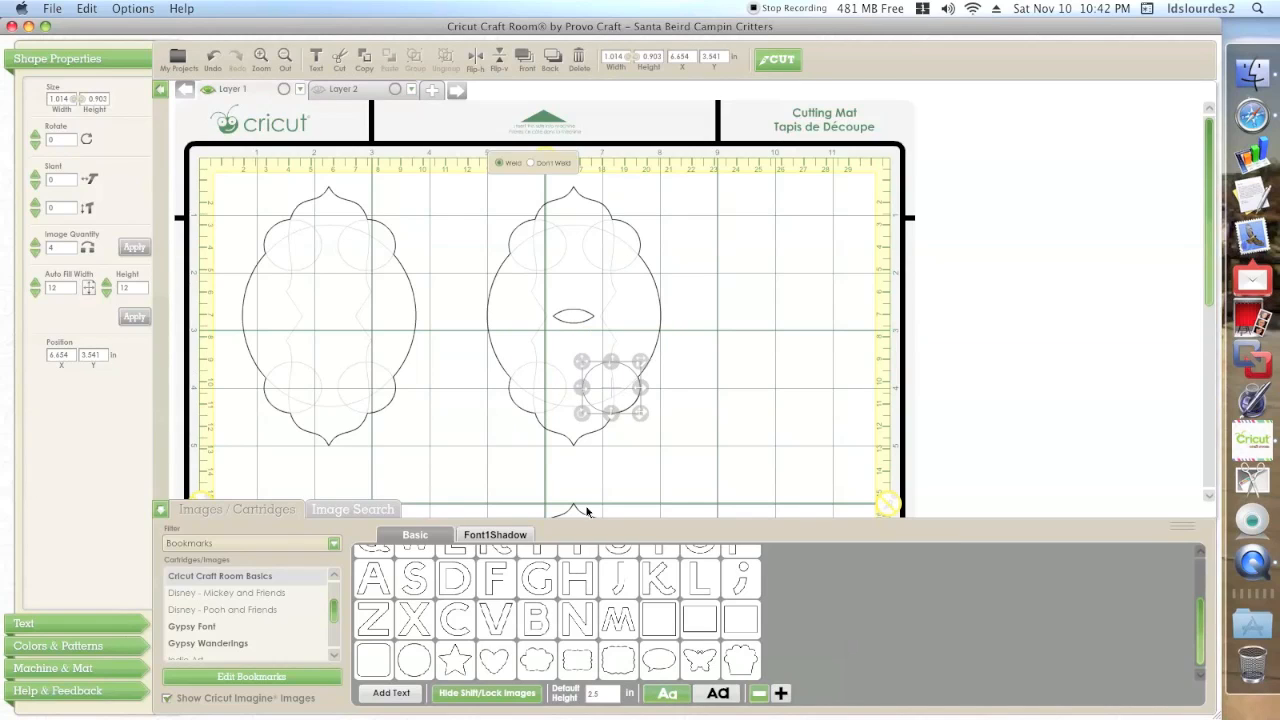
{"action": "left_click", "coordinate": [532, 457]}
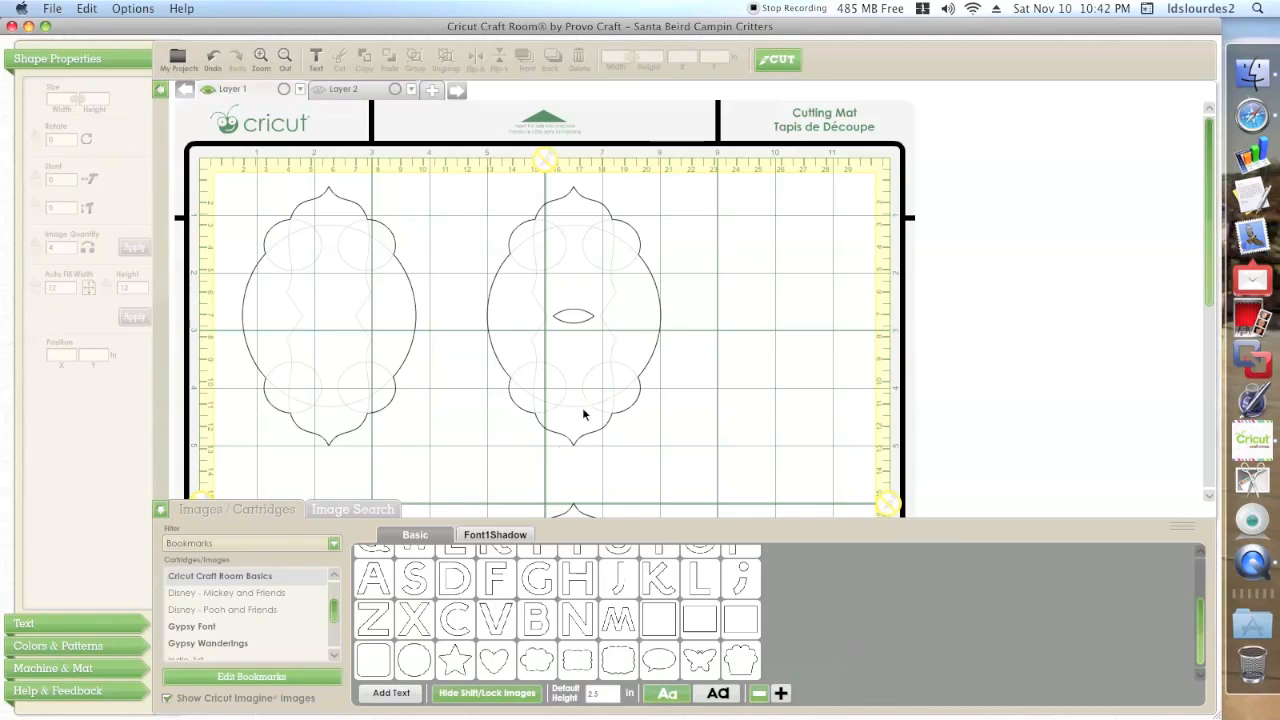
- Hide the small eye-shaped inner contour of the tall center piece in the upper-right ornate shape
{"action": "left_click", "coordinate": [561, 440]}
{"action": "left_click", "coordinate": [559, 463]}
{"action": "left_click", "coordinate": [570, 315]}
{"action": "left_click", "coordinate": [562, 463]}
- Collapse the image library to show the whole mat and select the upper-right rectangle on Layer 2
{"action": "left_click", "coordinate": [284, 57]}
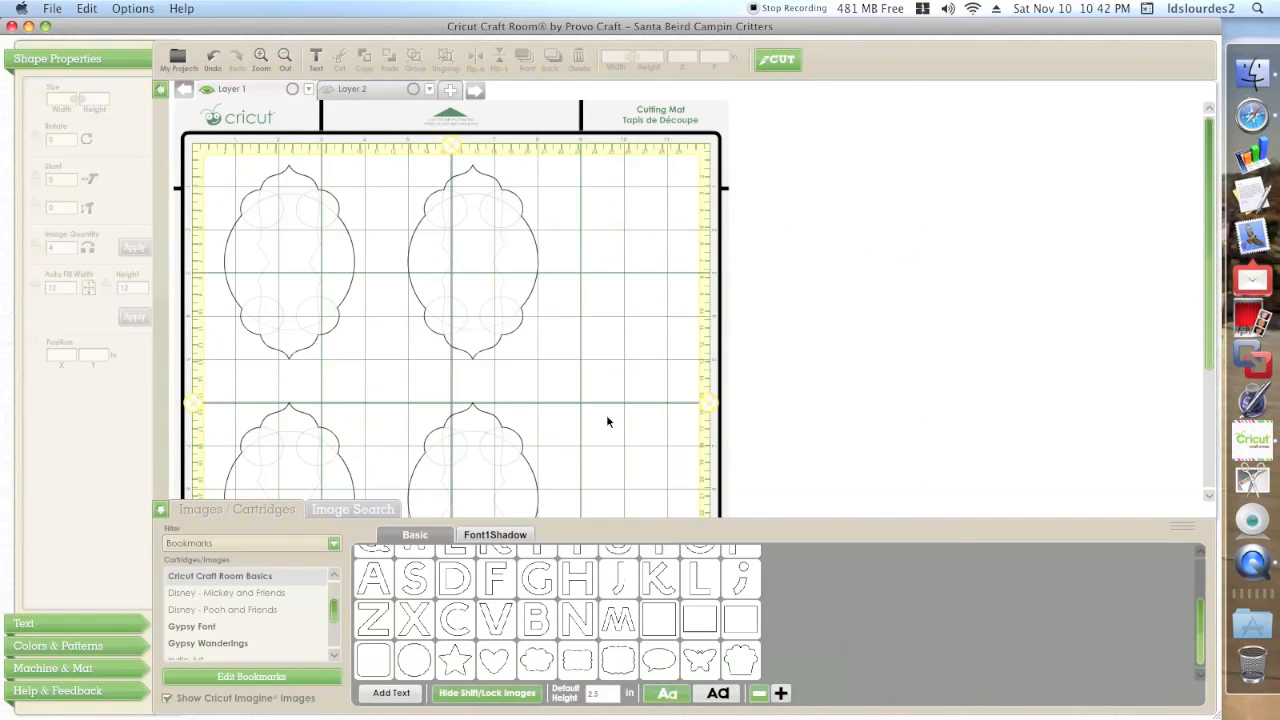
{"action": "left_click", "coordinate": [1180, 527]}
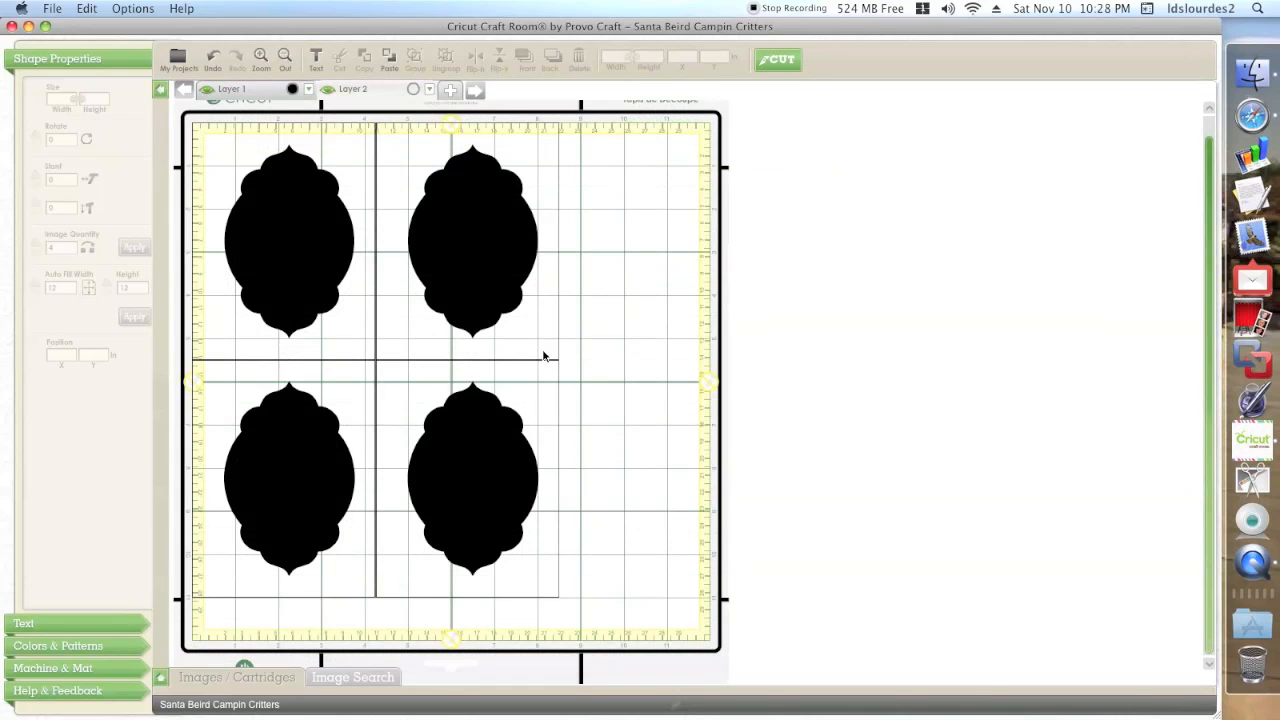
{"action": "left_click", "coordinate": [546, 362]}
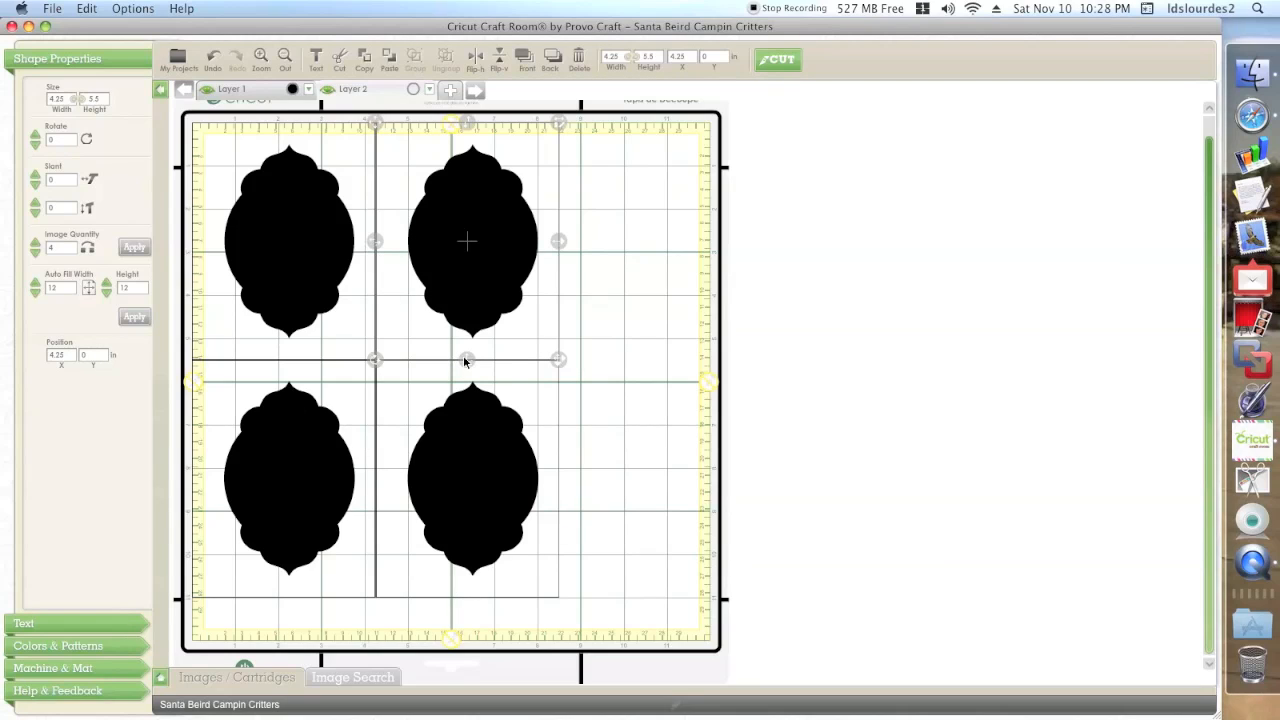
- Open the cut settings using the Campin Critters cartridge and choose Layer 1 as the layer to cut
{"action": "left_click", "coordinate": [781, 61]}
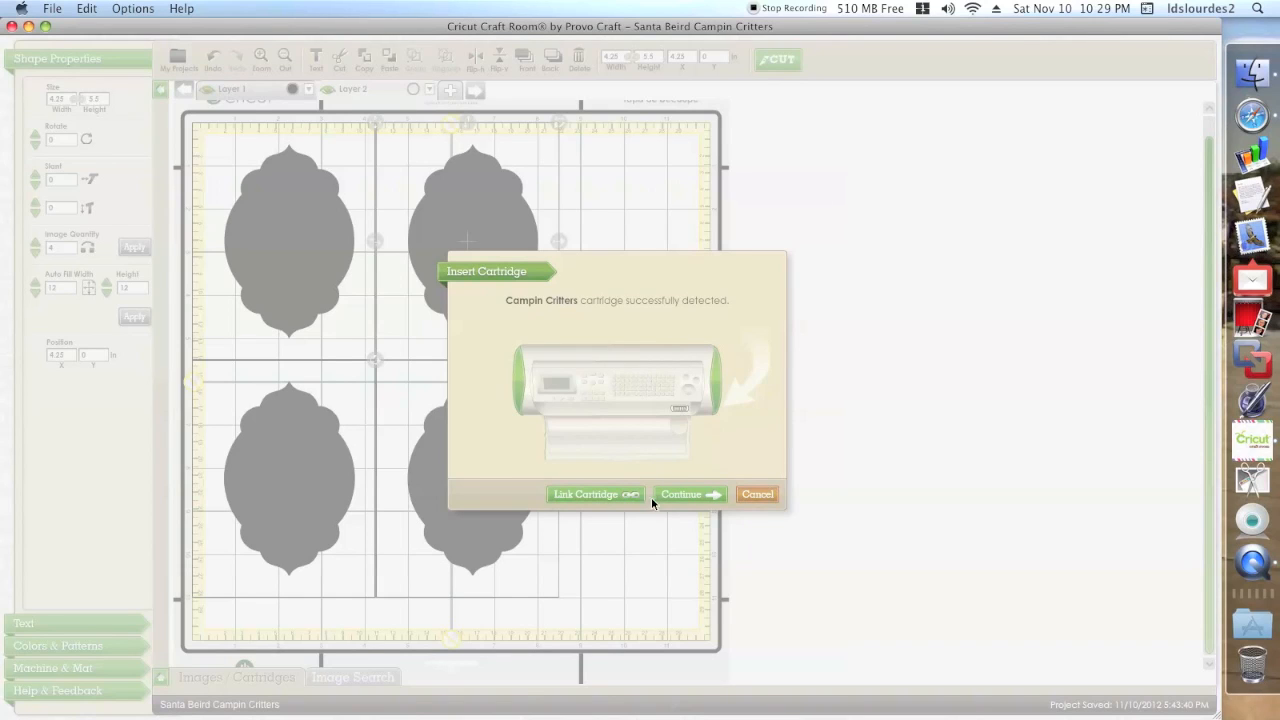
{"action": "left_click", "coordinate": [676, 495]}
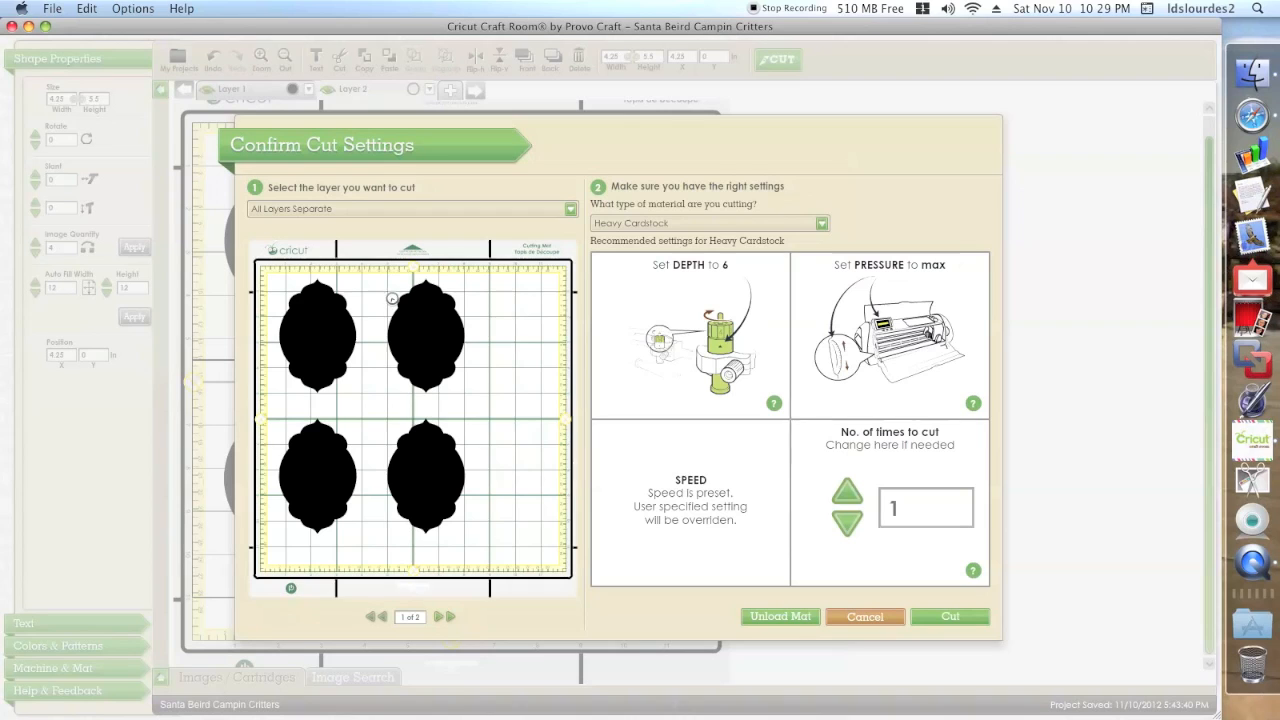
{"action": "left_click", "coordinate": [568, 210]}
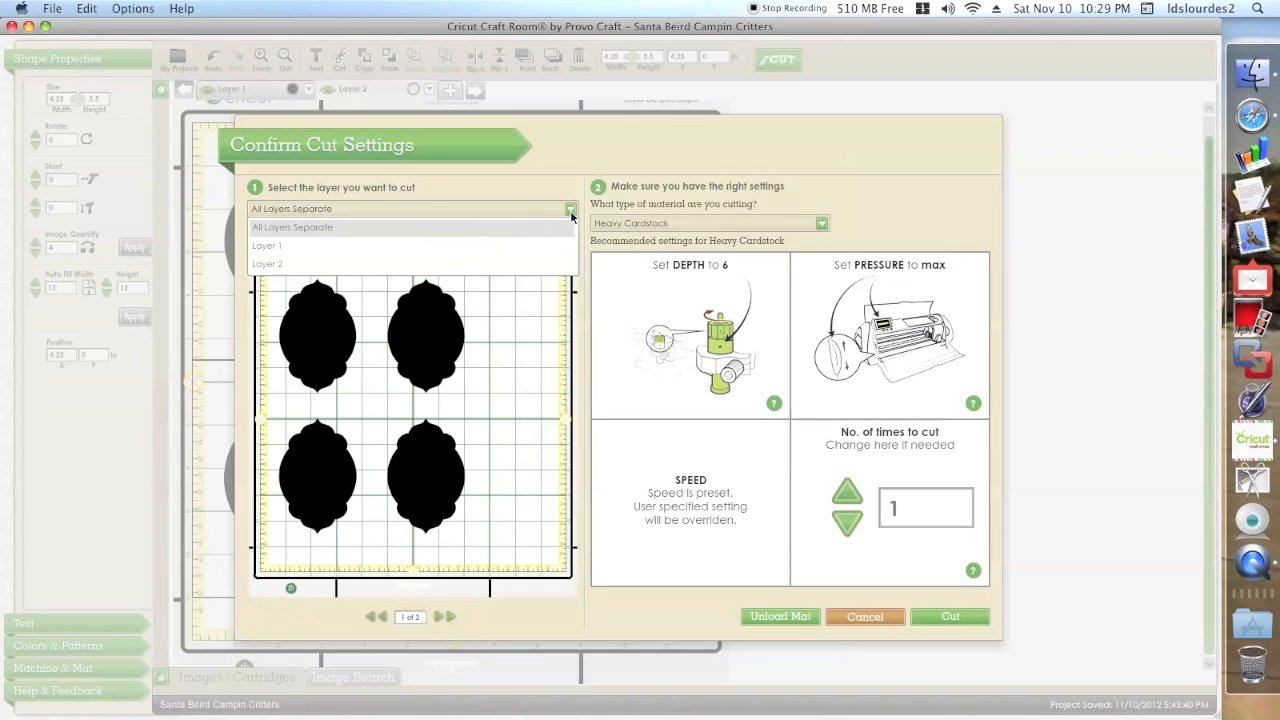
{"action": "left_click", "coordinate": [296, 246]}
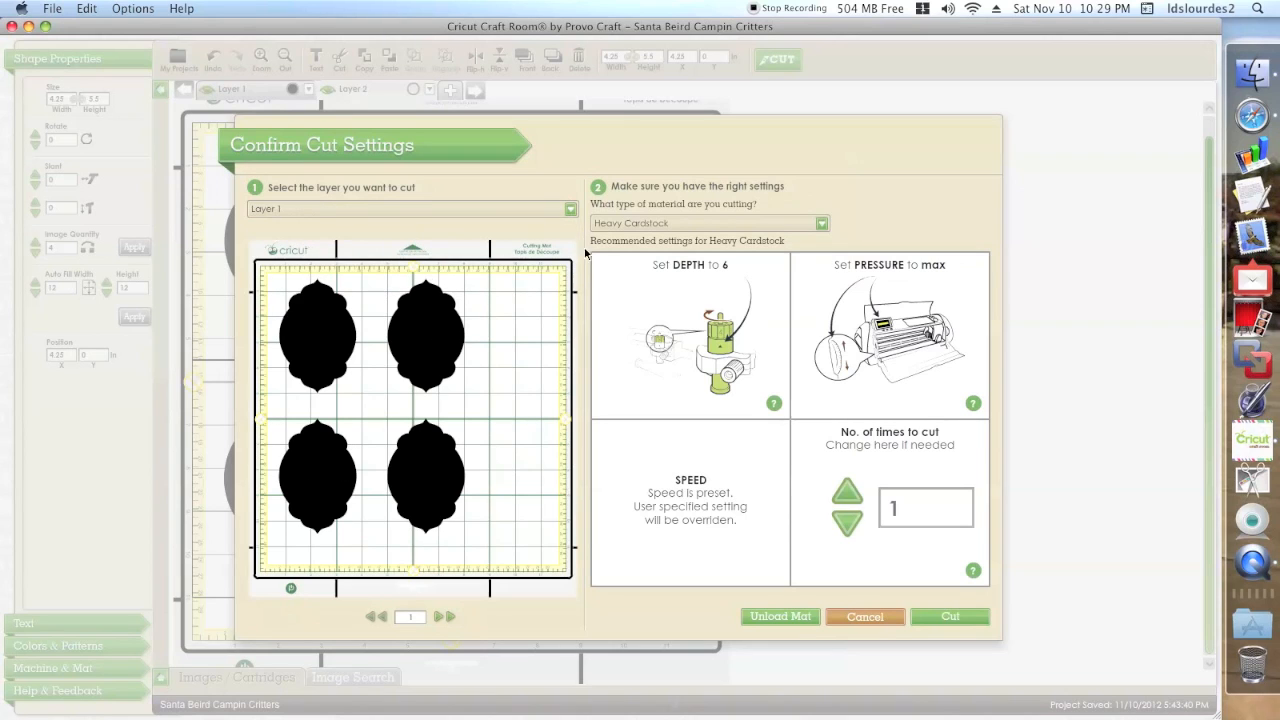
- Preview Layer 2 in the cut settings, switch back to Layer 1, and cancel without cutting
{"action": "left_click", "coordinate": [572, 210]}
{"action": "left_click", "coordinate": [348, 268]}
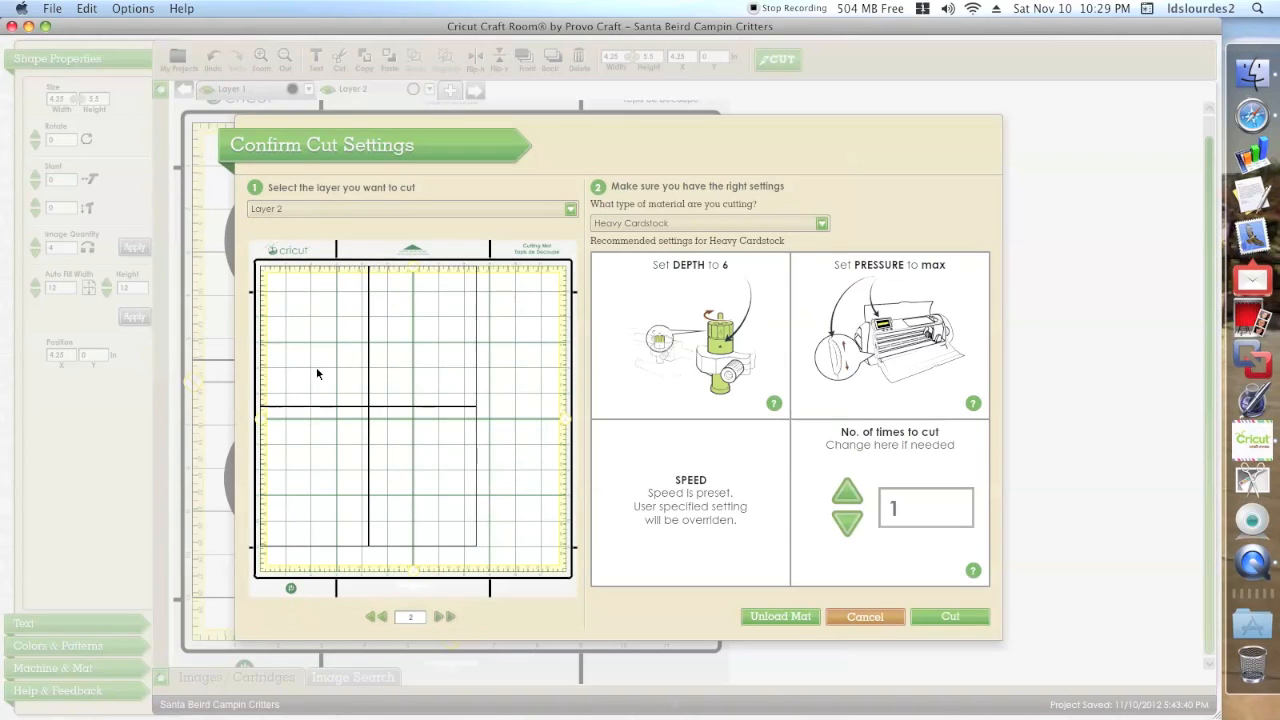
{"action": "left_click", "coordinate": [574, 214]}
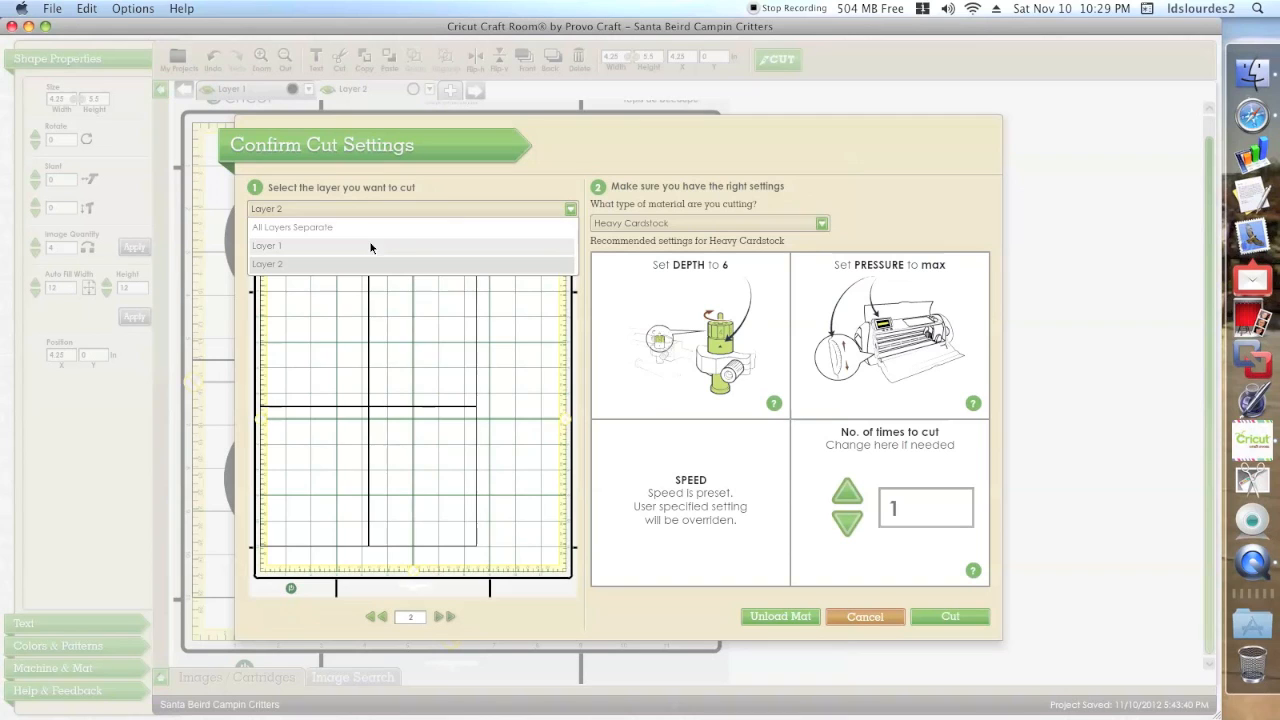
{"action": "left_click", "coordinate": [376, 246]}
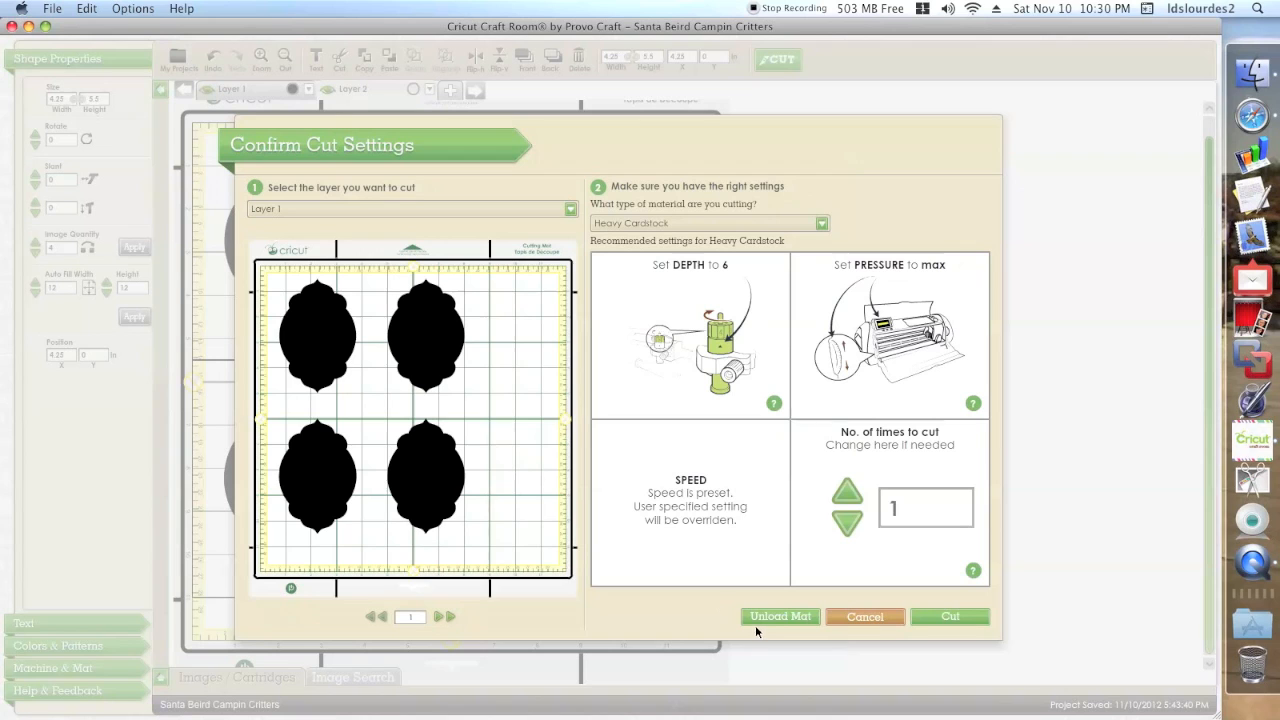
{"action": "left_click", "coordinate": [877, 618]}
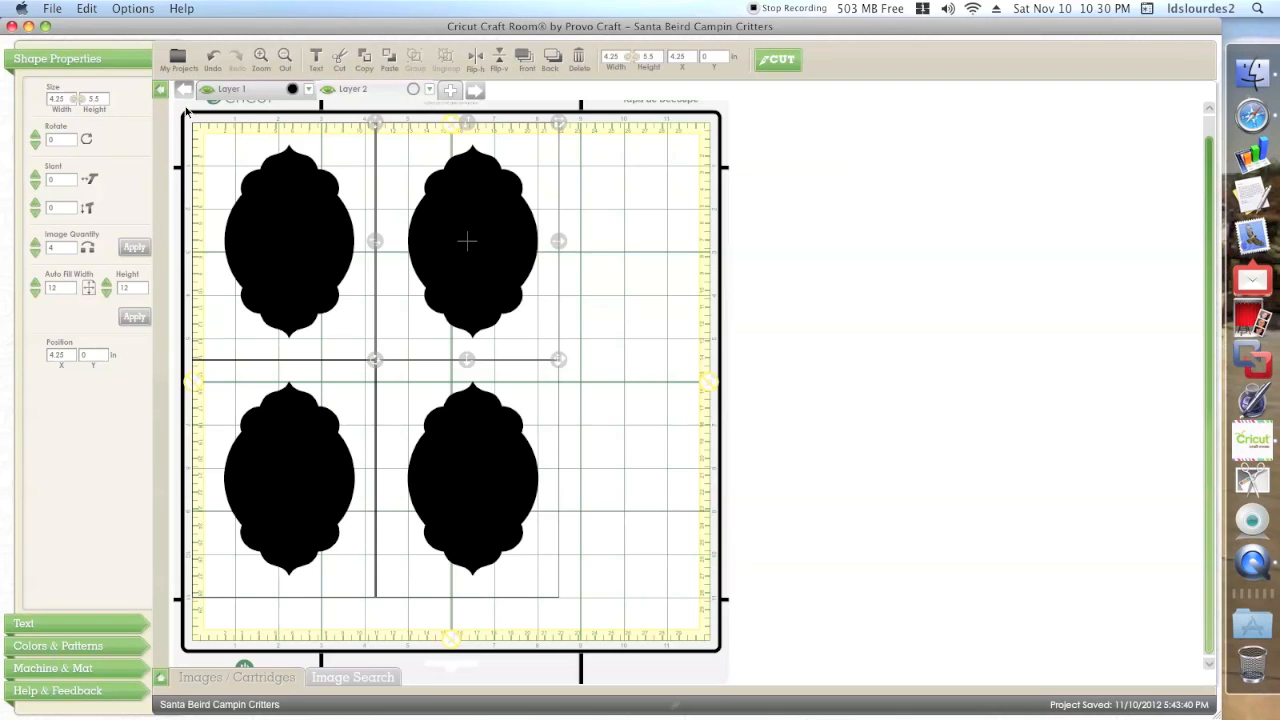
- Save the project under its existing name
{"action": "left_click", "coordinate": [57, 9]}
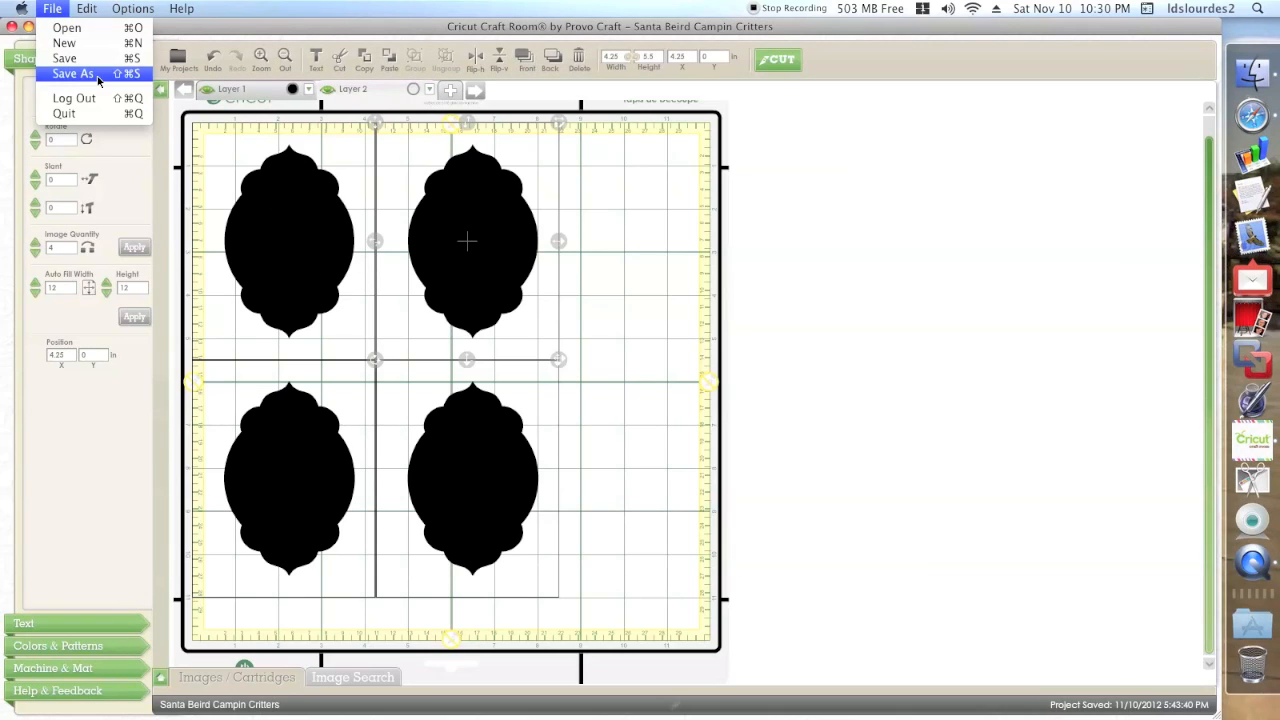
{"action": "left_click", "coordinate": [64, 58]}
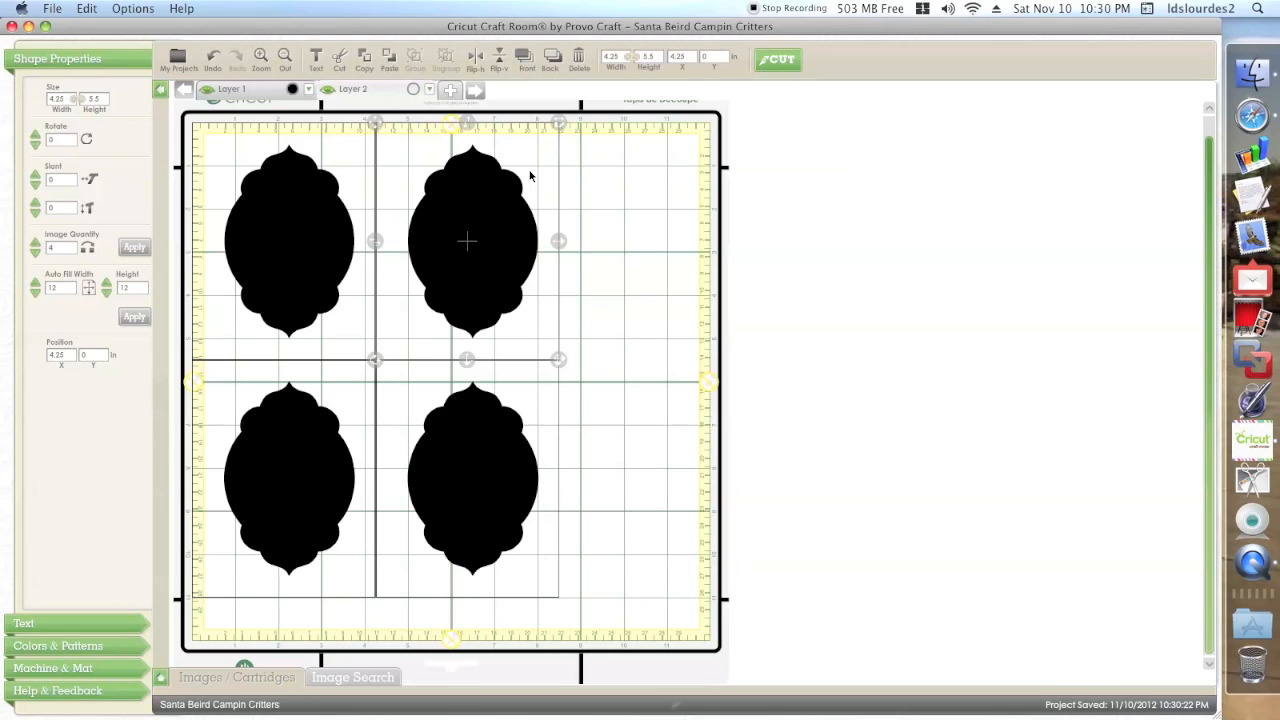